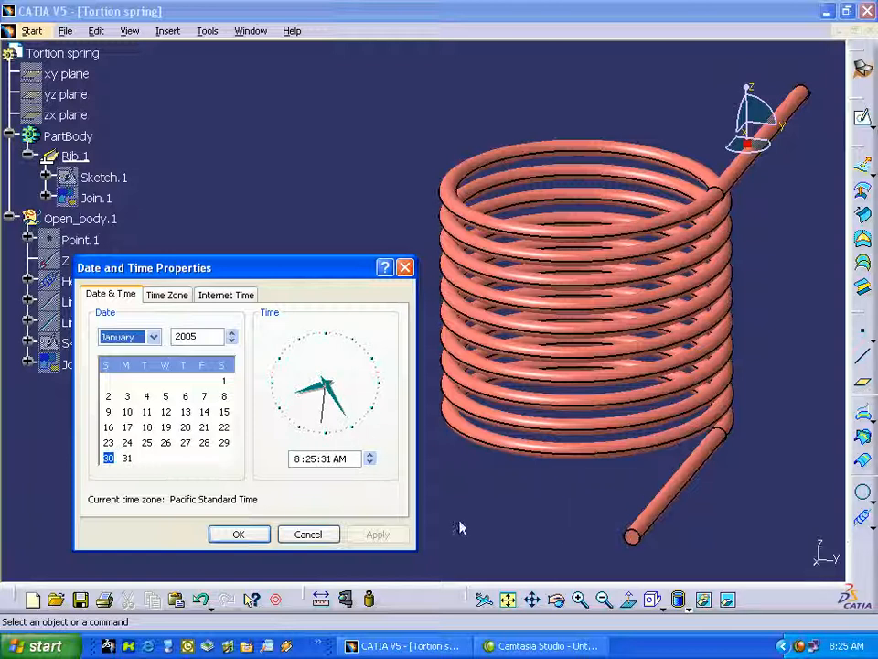
Dismiss the date and time properties and create a new part document named Tortion Spring.
left_click(308, 534)
middle_click_drag(314, 543, 255, 496)
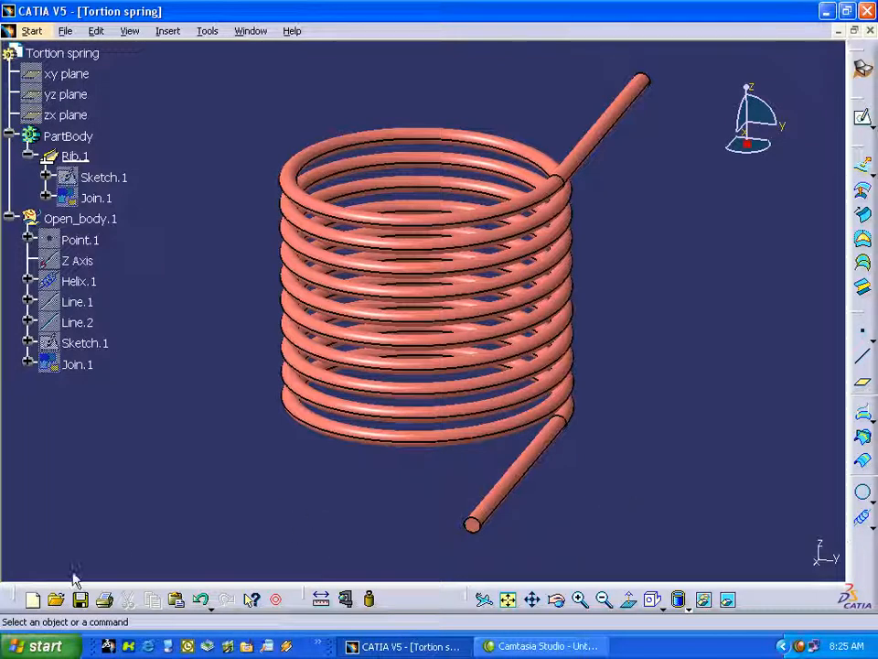
left_click(32, 599)
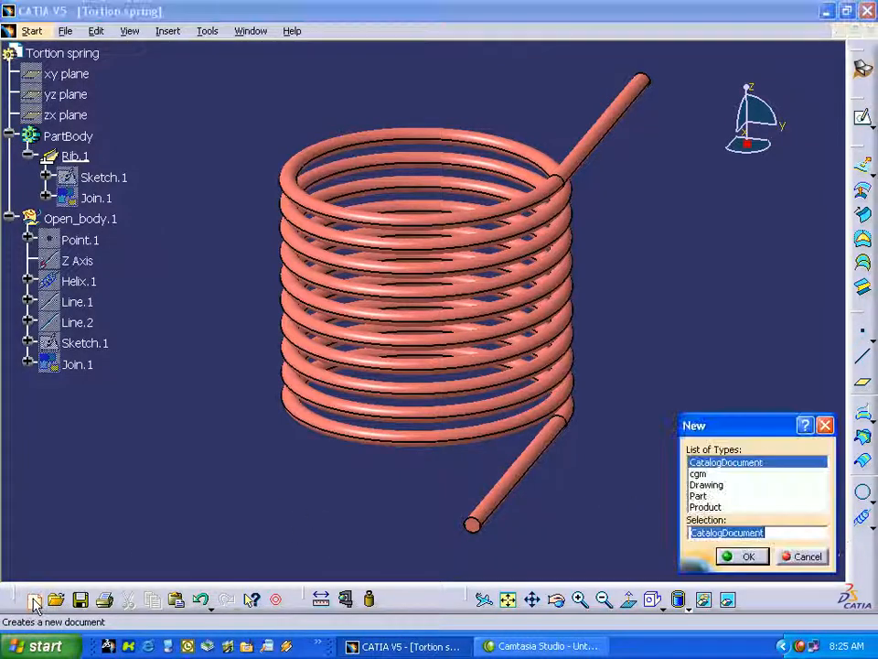
left_click(700, 497)
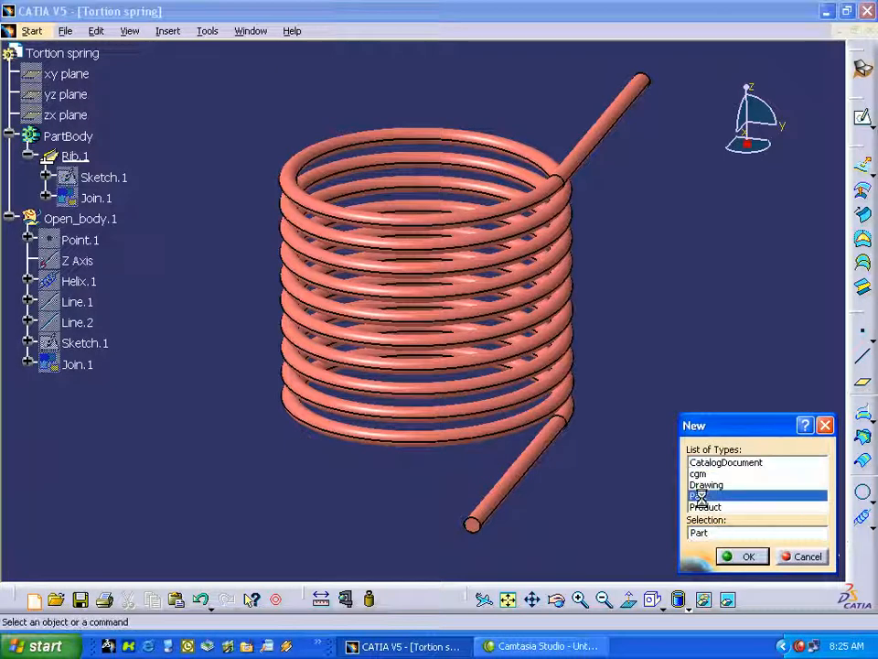
left_click(745, 556)
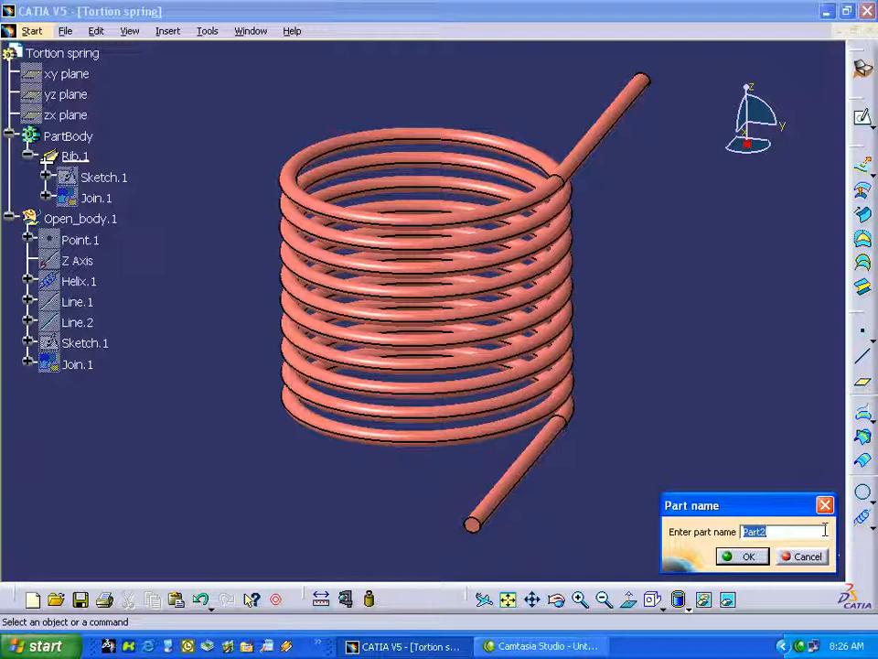
type("Tortion Spring")
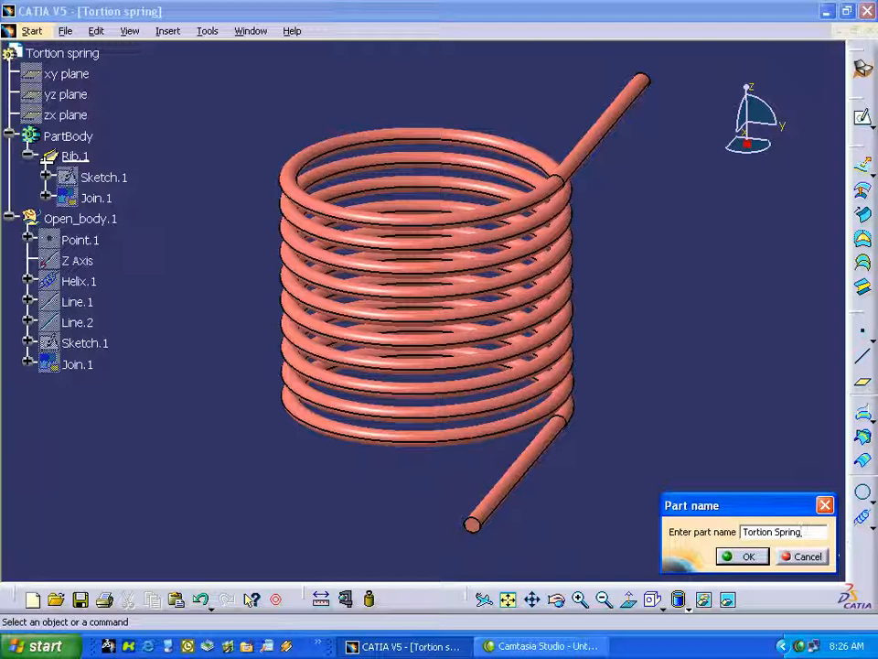
left_click(742, 556)
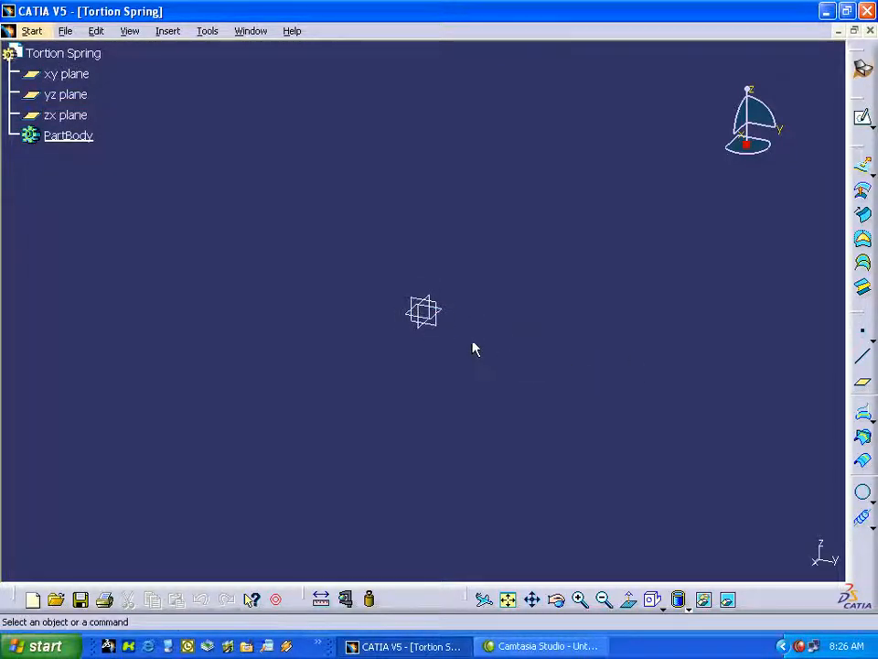
Hide the xy, yz and zx reference planes of the new part.
left_click(66, 74)
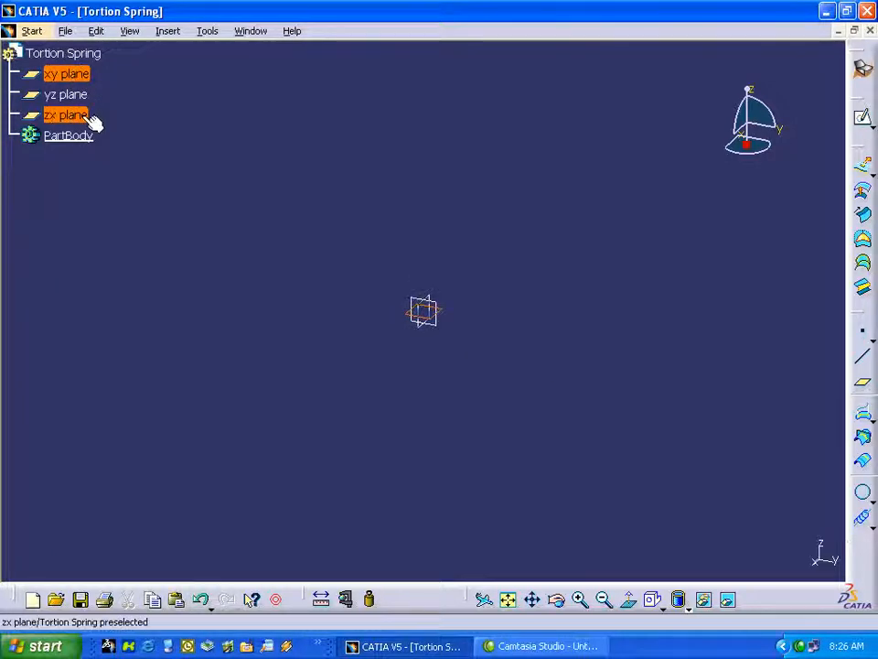
left_click(86, 118, "shift")
right_click(84, 122)
left_click(119, 169)
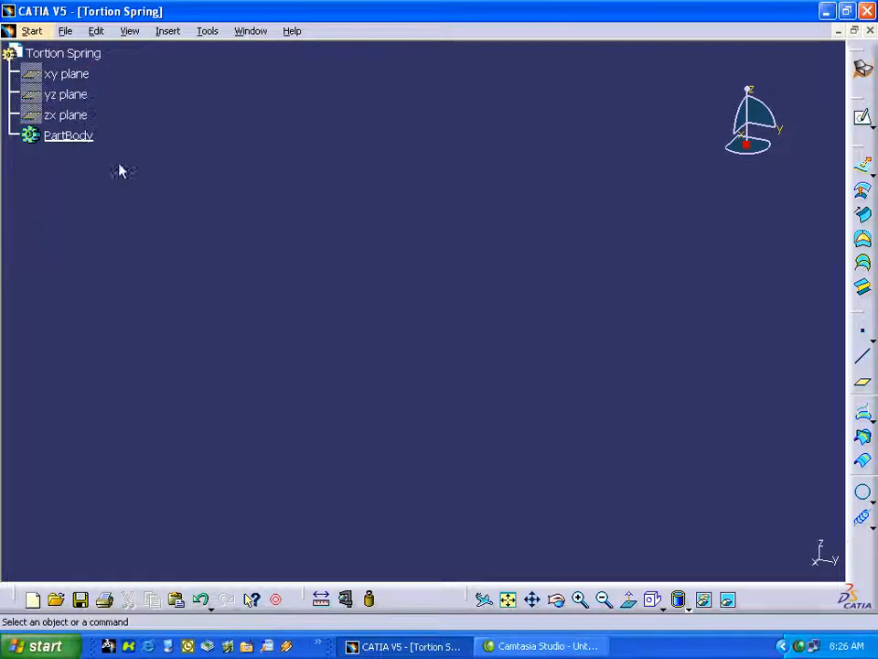
Switch to the Part Design workbench and return to Generative Shape Design.
left_click(863, 69)
left_click(94, 242)
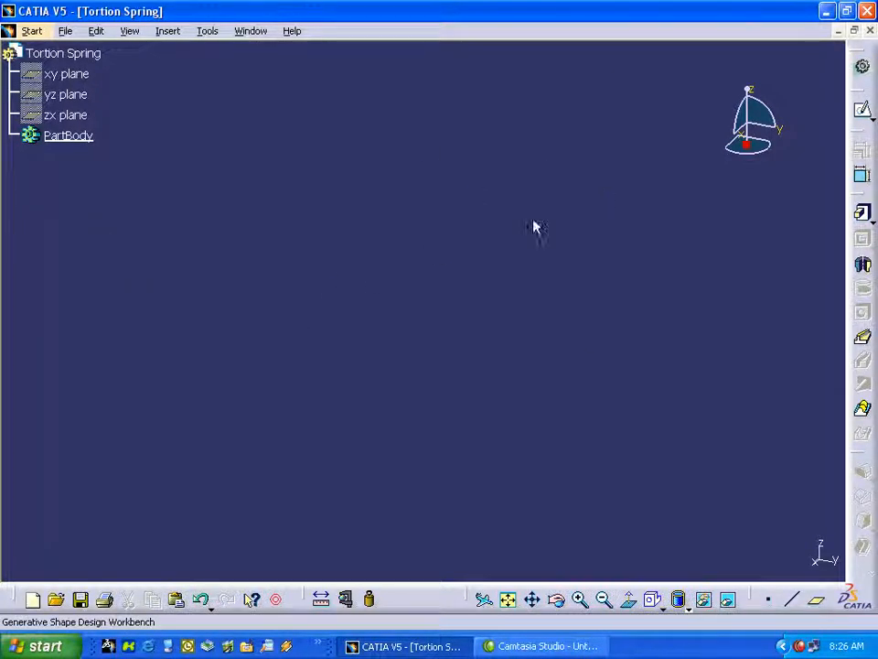
left_click(862, 66)
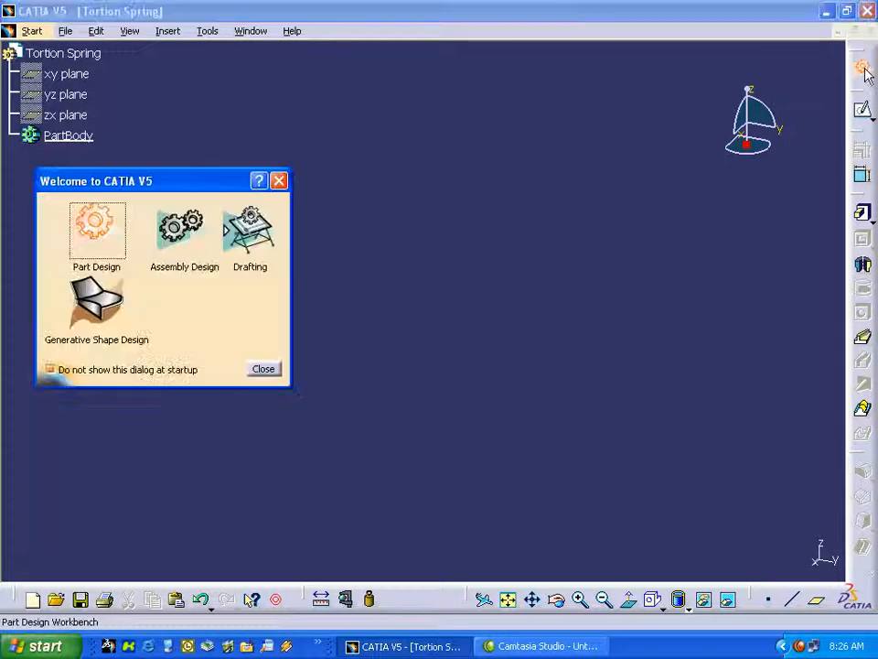
left_click(96, 307)
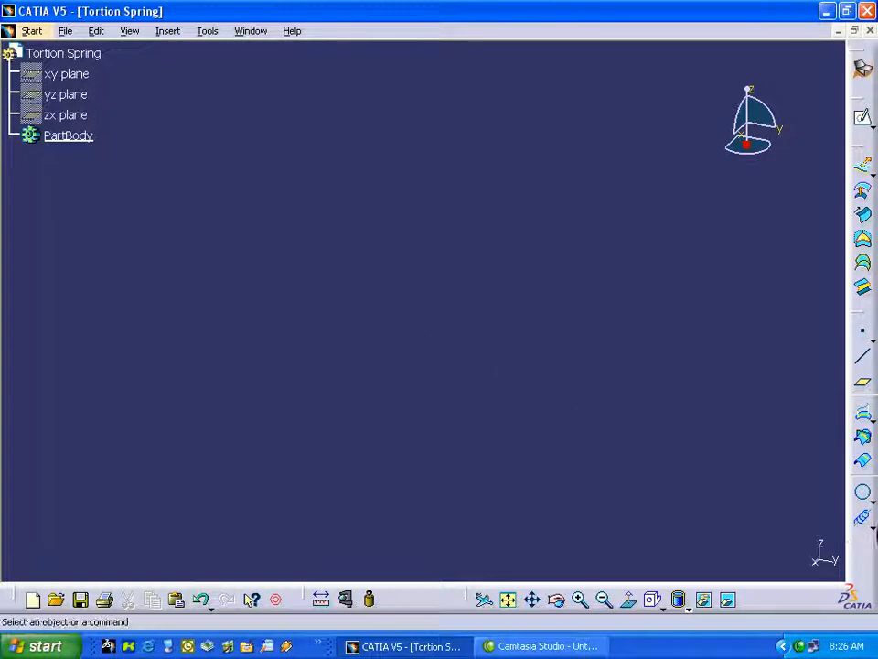
Start a Helix and create its starting point by coordinates at X 0, Y 2, Z 0 in.
left_click(864, 519)
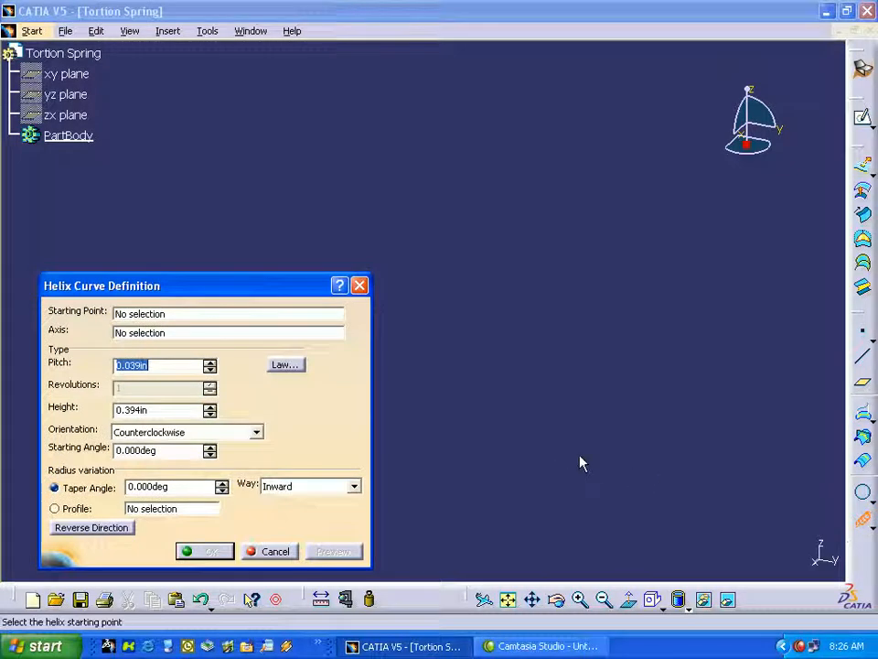
left_click_drag(241, 287, 226, 253)
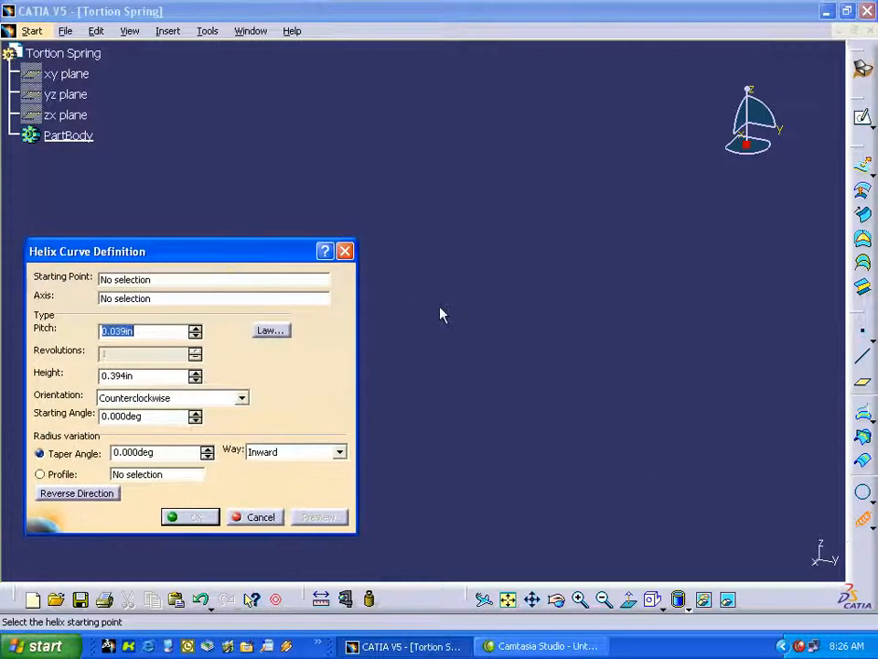
right_click(139, 289)
left_click(178, 293)
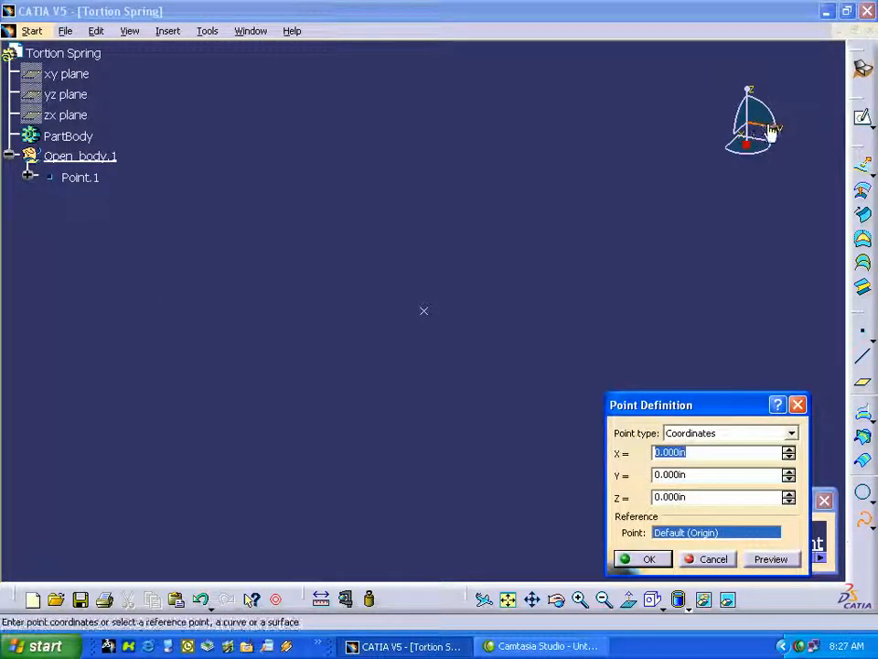
double_click(664, 476)
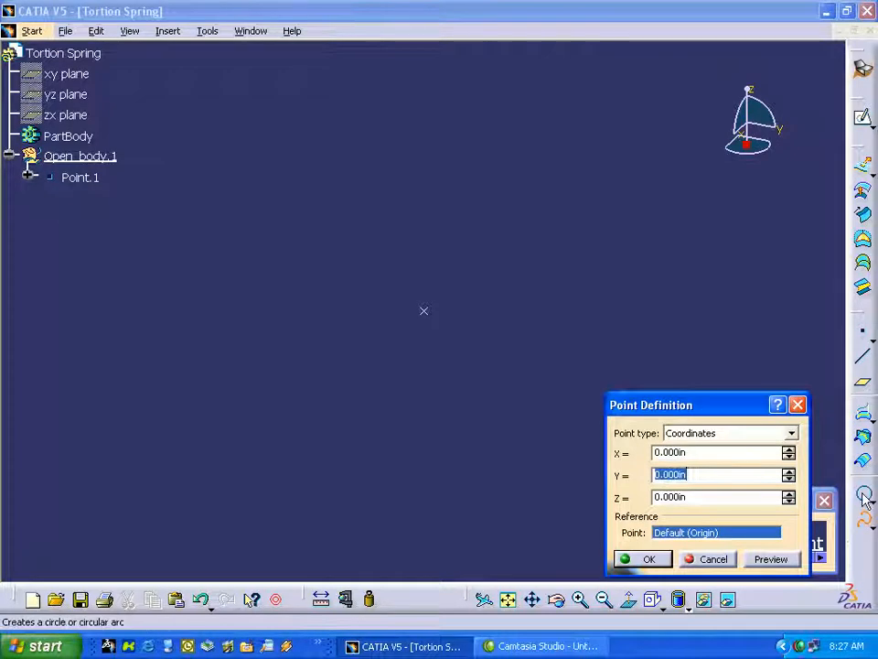
type("2")
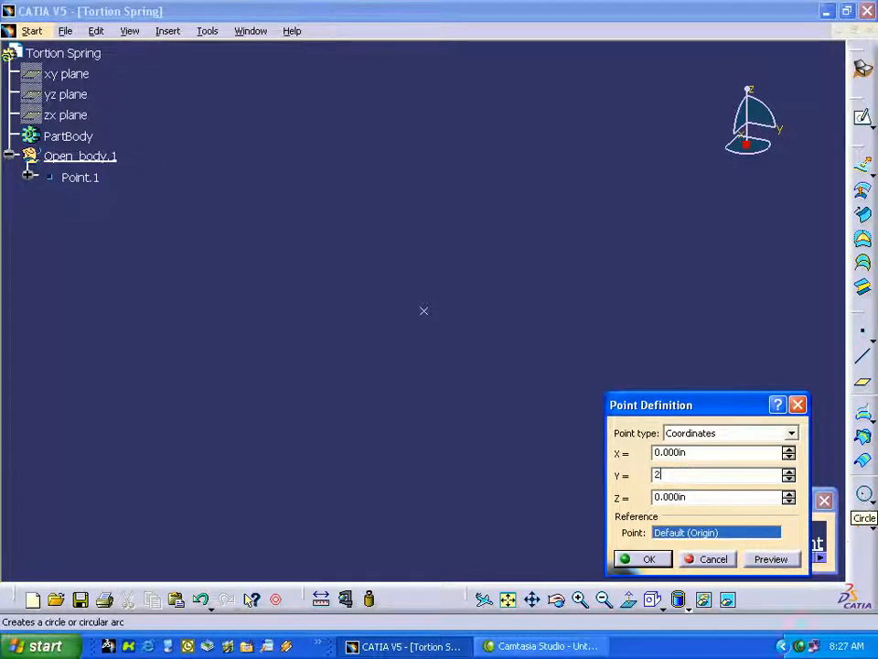
left_click(647, 558)
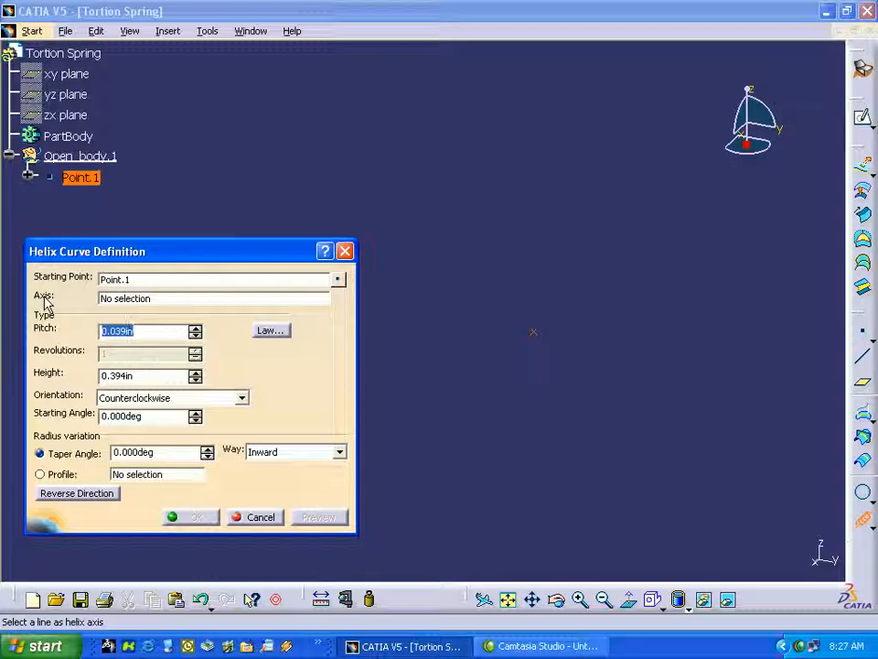
Create the helix around the Z axis with a 0.4 in pitch and 4 in height, and end the Helix command.
right_click(128, 302)
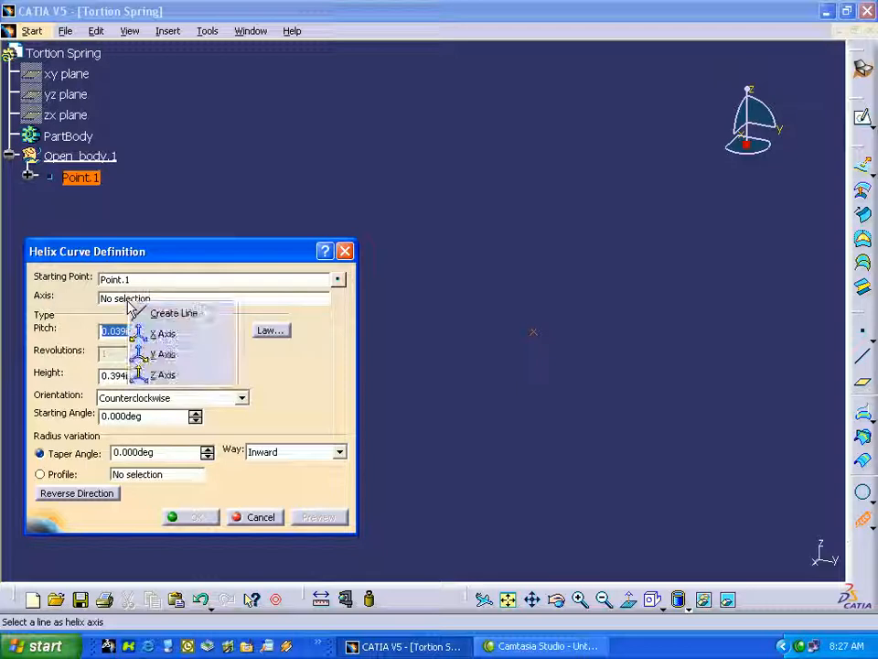
left_click(163, 375)
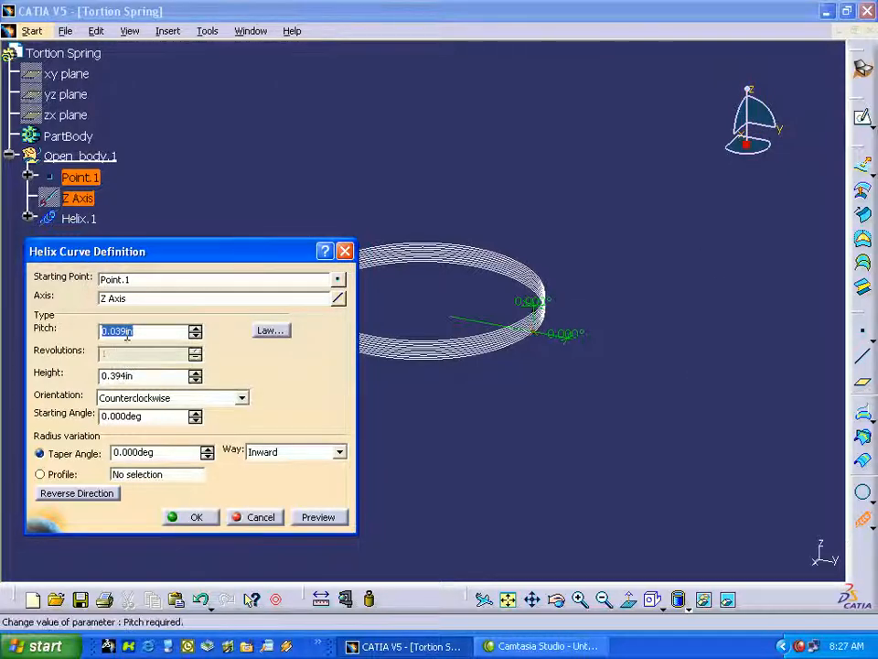
type(".4")
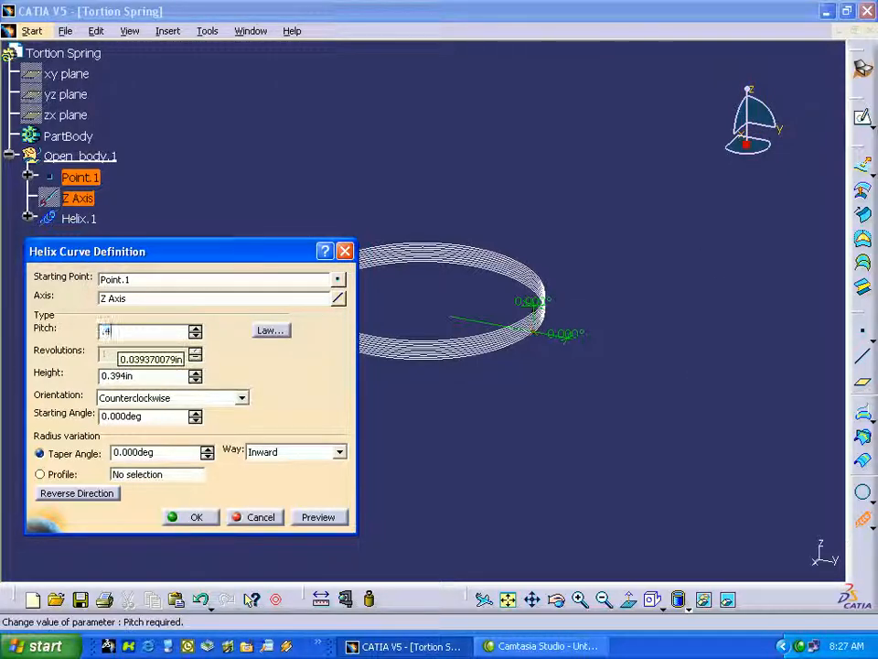
key("Return")
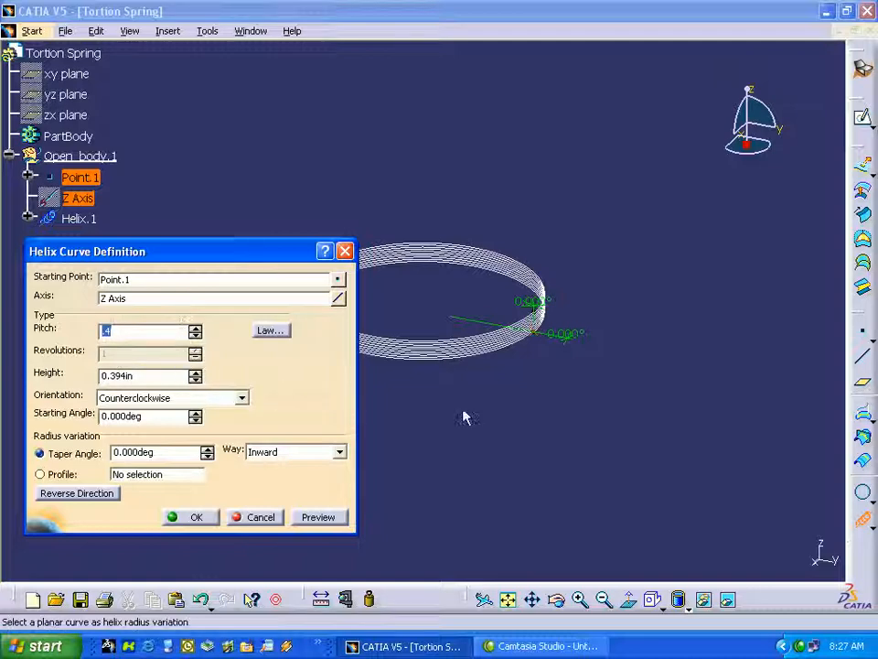
left_click(120, 376)
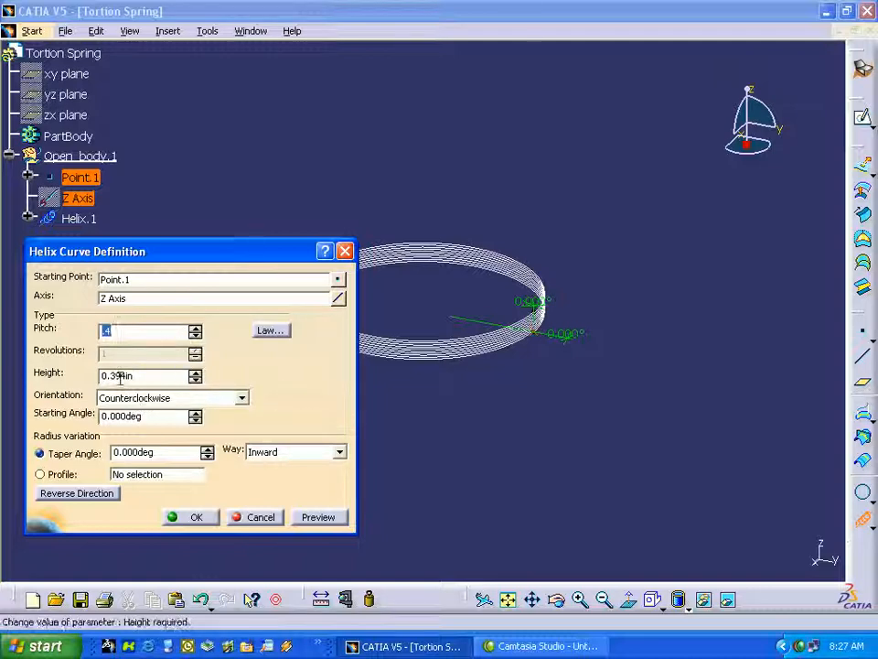
key("Return")
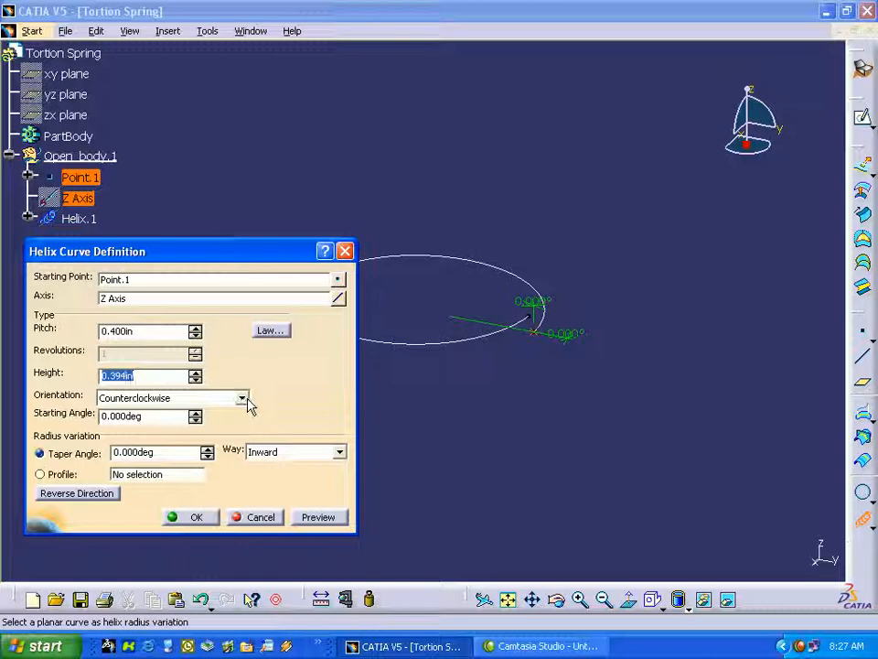
type("4")
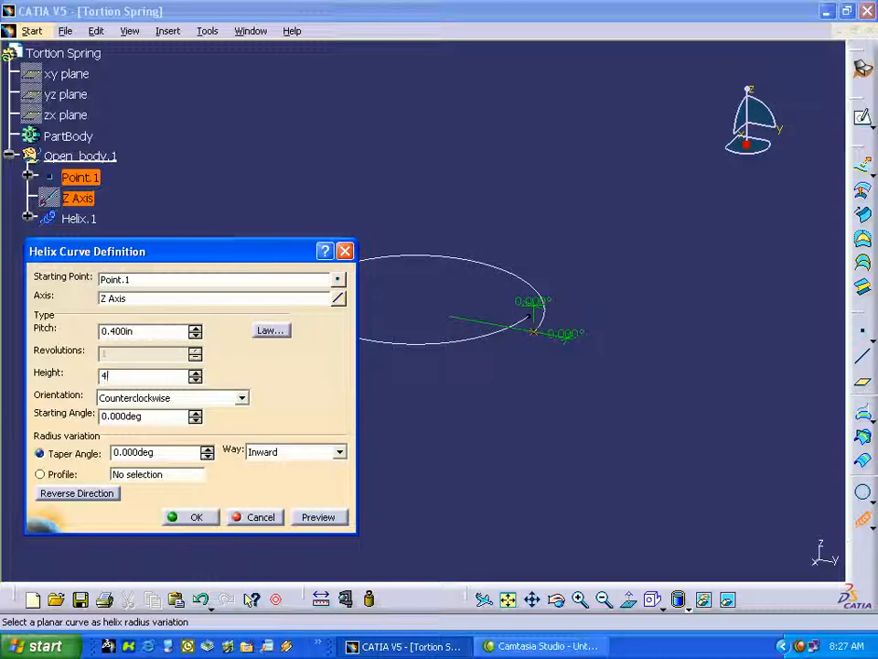
left_click(209, 514)
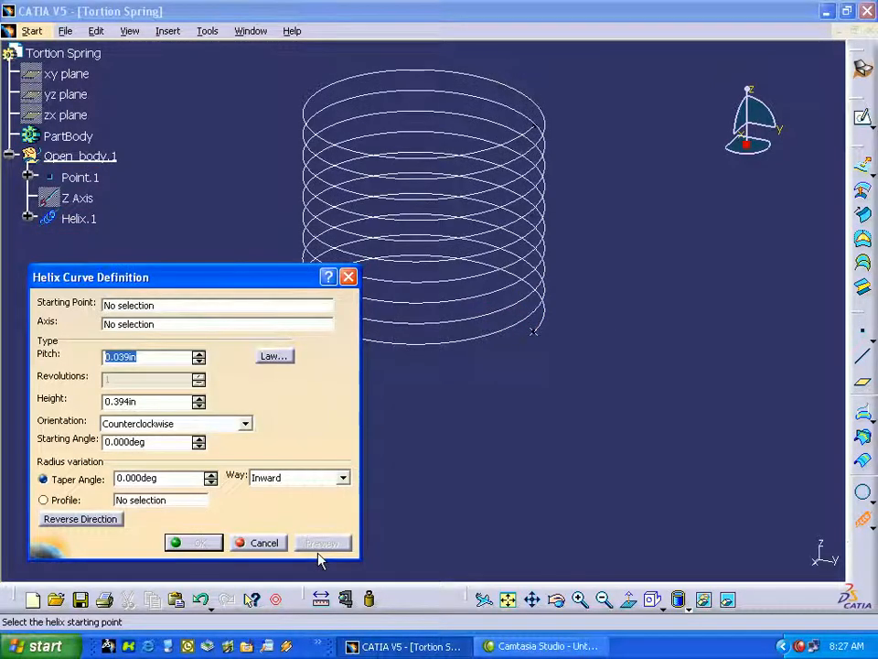
left_click(573, 426)
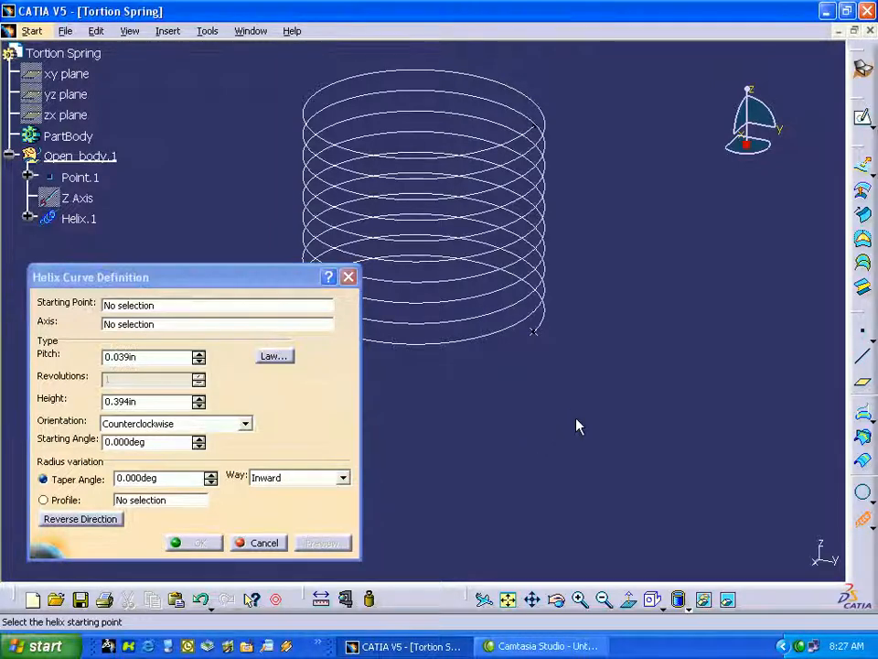
left_click(349, 276)
Create a mono-tangent line on the helix at its starting point, with start 0 in and end -4 in.
middle_click_drag(513, 447, 525, 504)
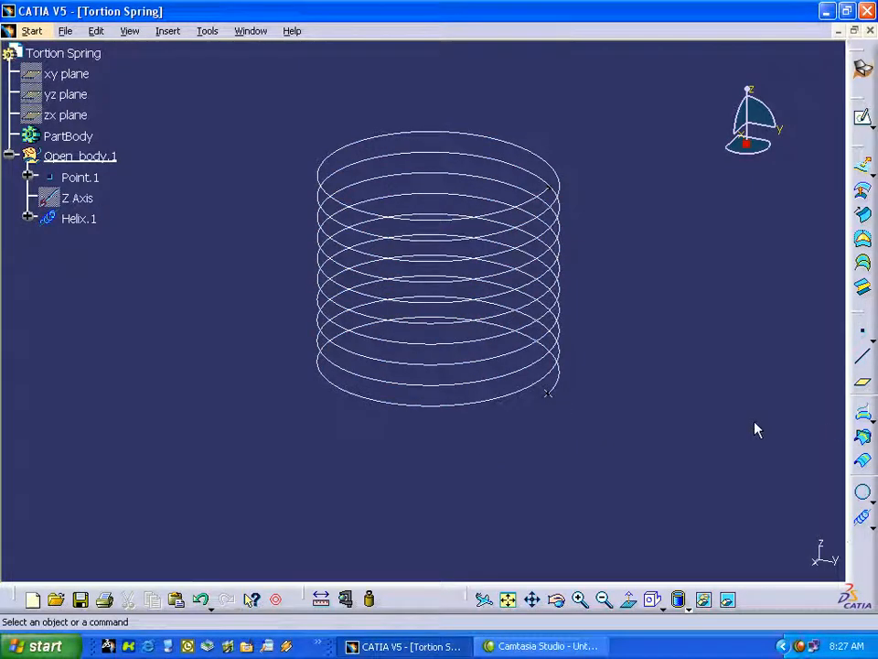
left_click(863, 357)
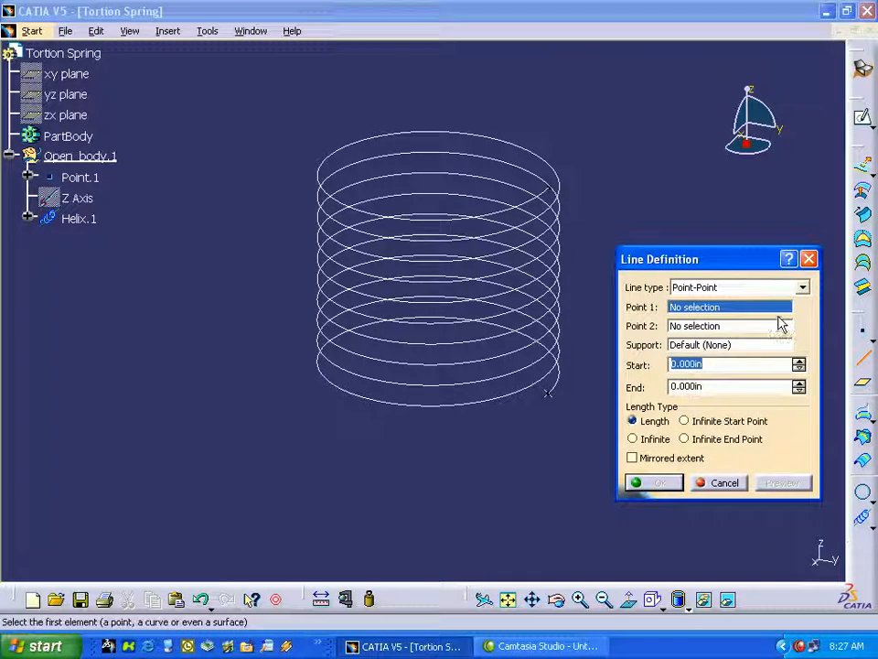
left_click(802, 288)
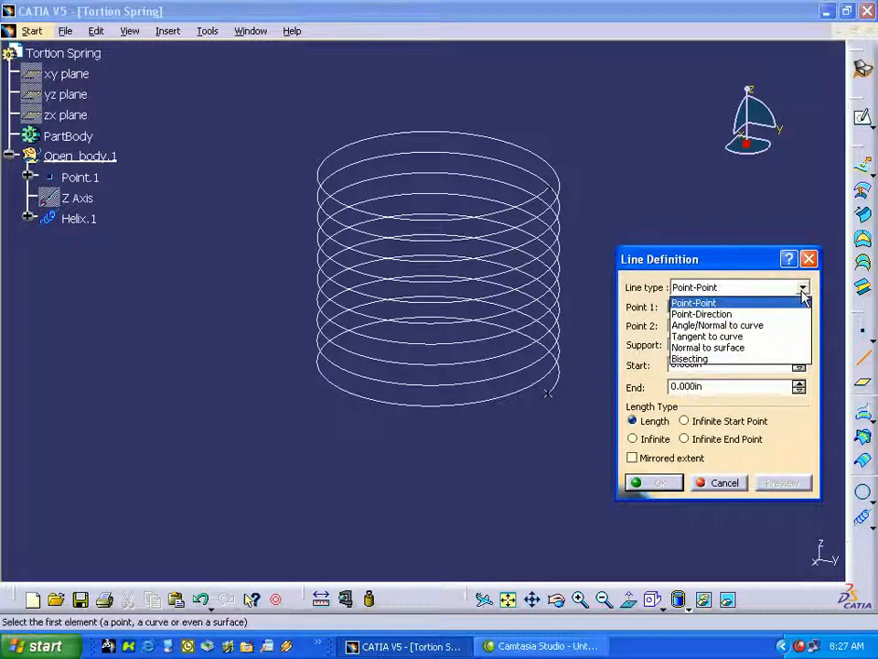
left_click(718, 336)
left_click(555, 378)
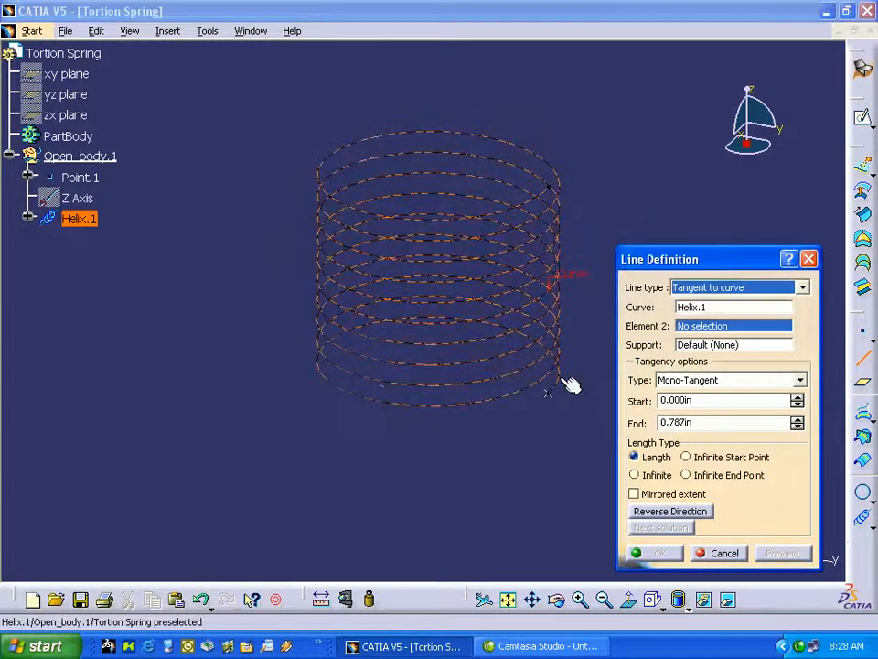
left_click(547, 391)
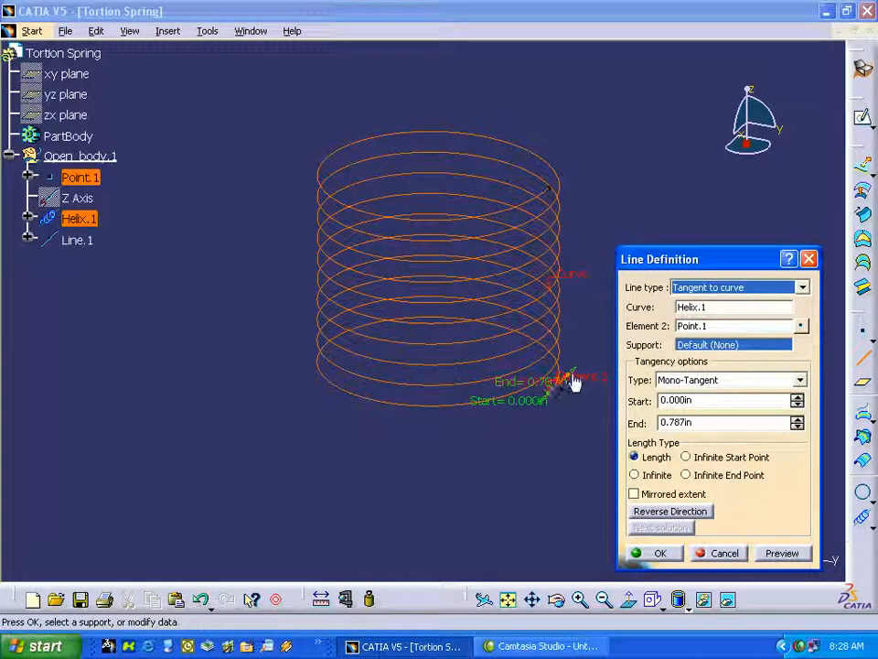
left_click_drag(571, 379, 454, 503)
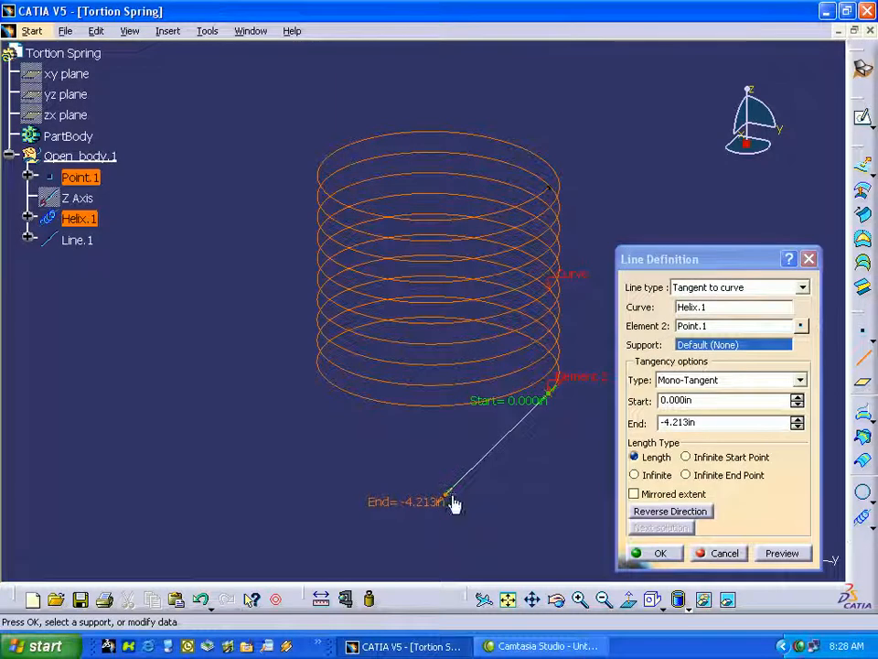
double_click(686, 422)
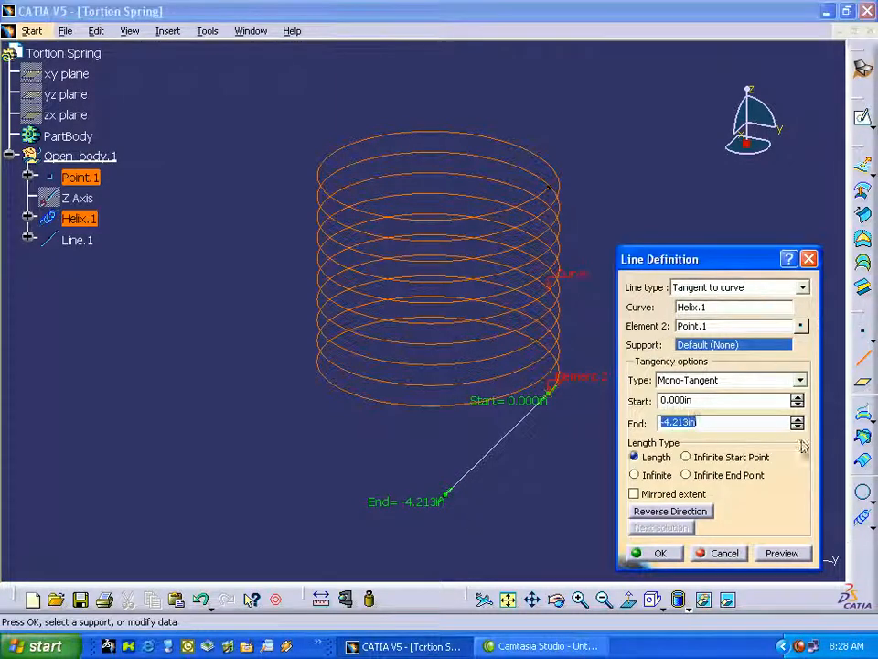
type("-4")
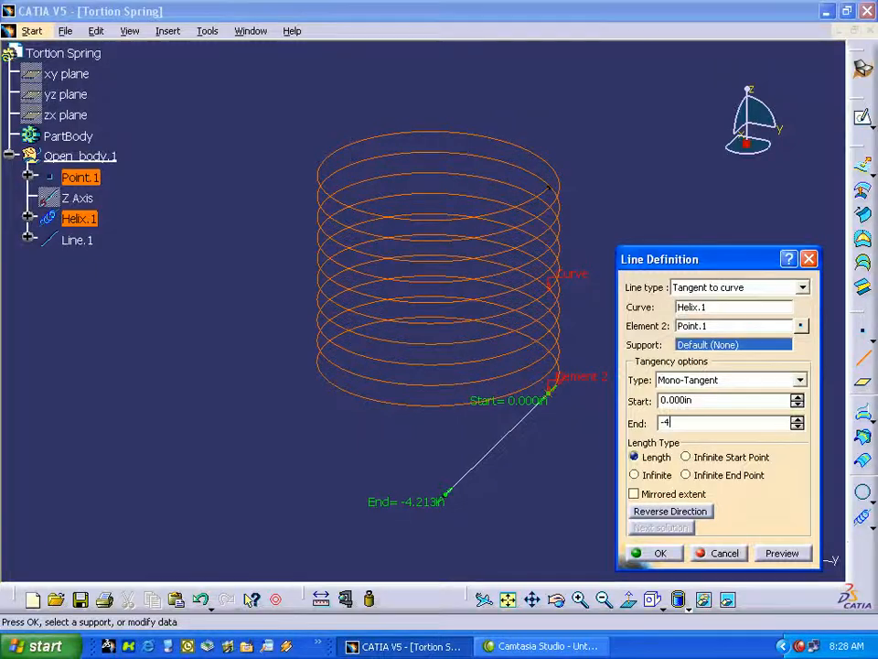
key("Return")
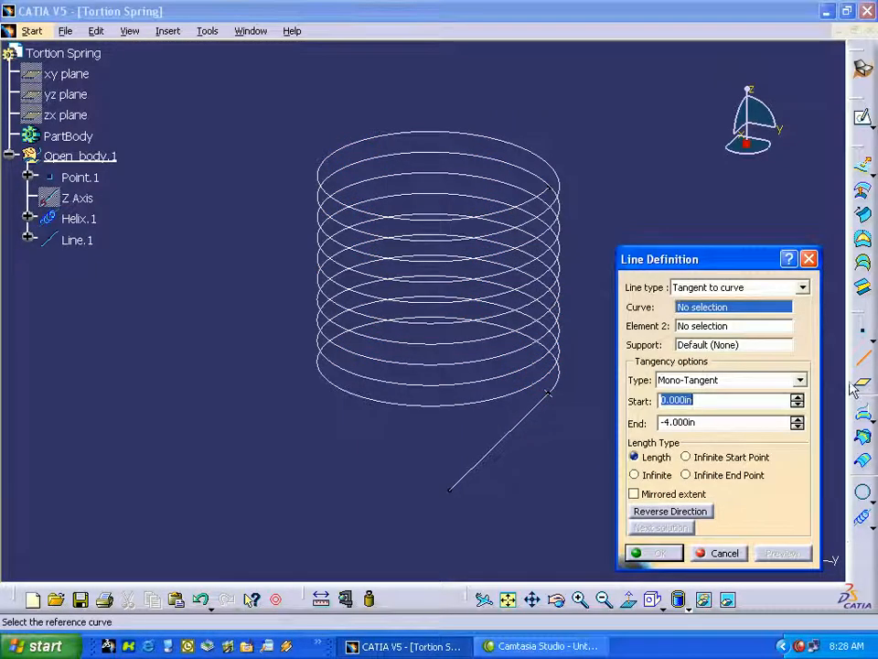
Create a mono-tangent line on the helix at its upper end vertex, with start 0 in and end 4 in, and end the Line command.
left_click(533, 206)
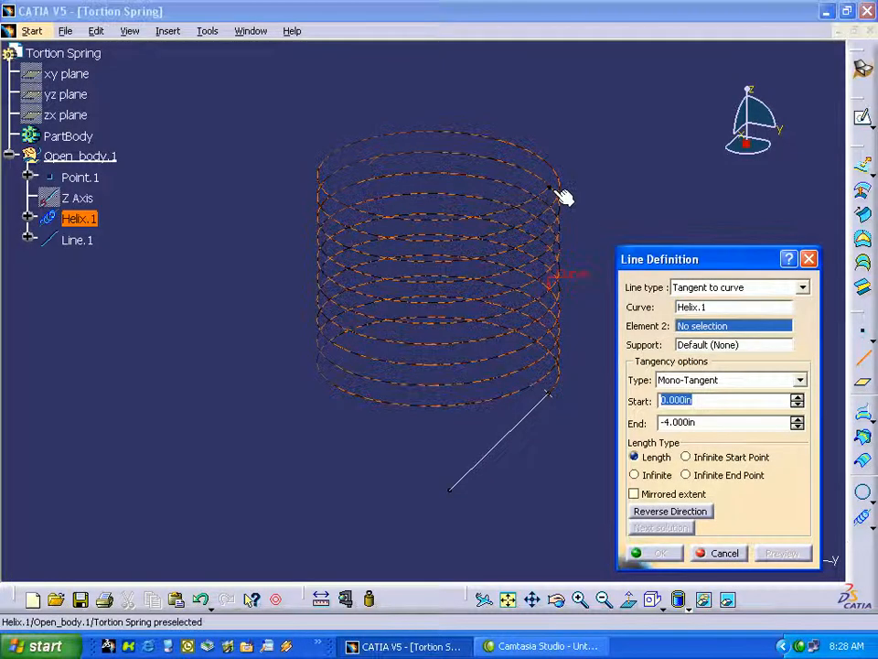
left_click(548, 186)
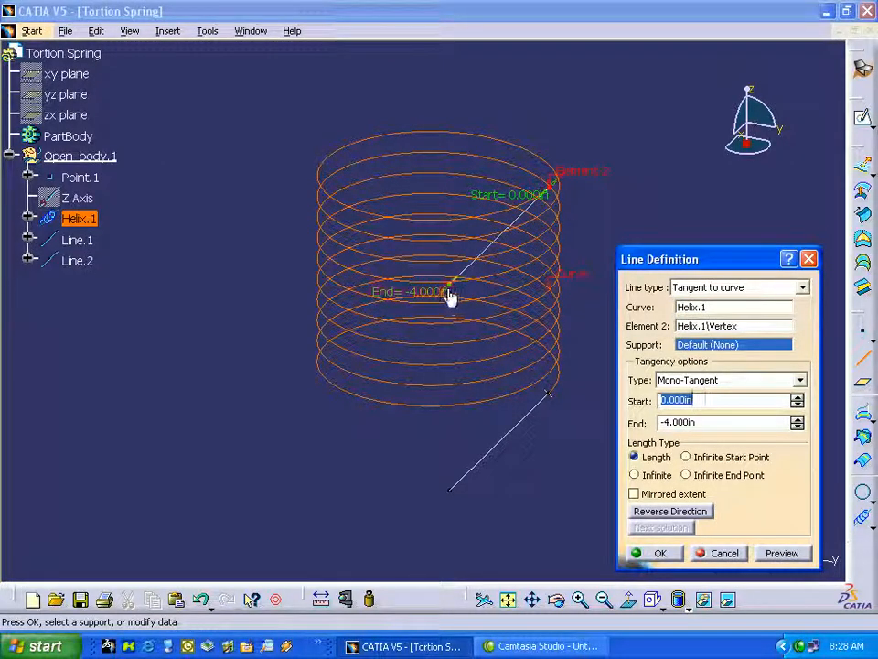
left_click_drag(454, 287, 662, 118)
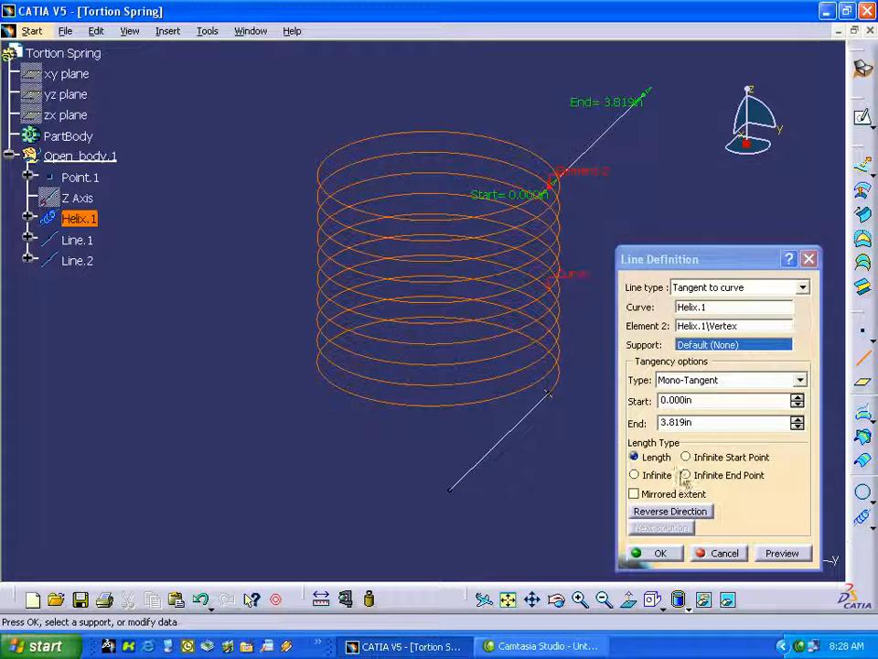
double_click(676, 422)
type("4")
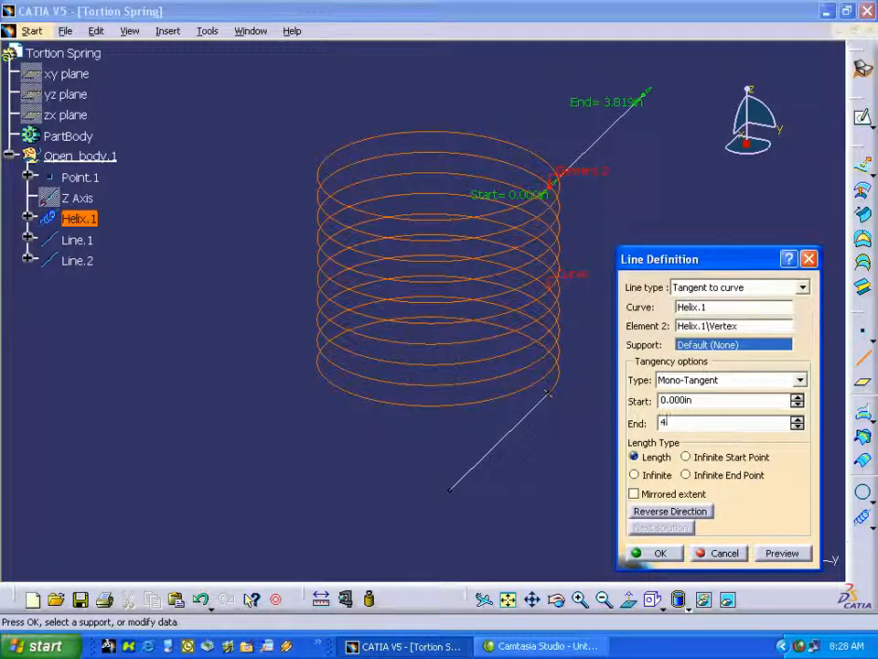
left_click(661, 554)
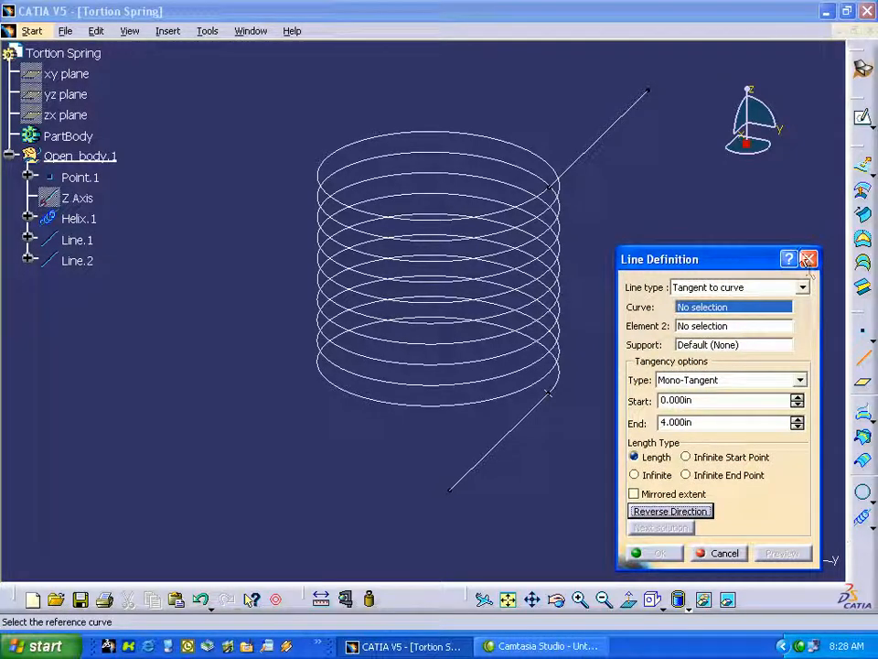
left_click(753, 207)
left_click(809, 260)
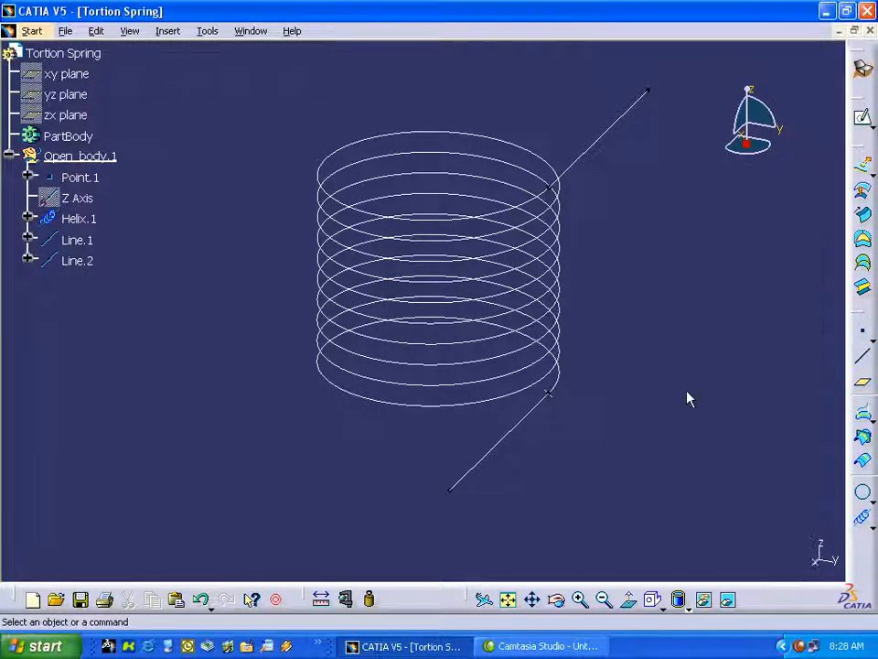
Join the lower tangent line, the helix and the upper tangent line into one curve.
mouse_move(662, 456)
middle_mouse_down()
mouse_move(653, 447)
mouse_move(688, 456)
mouse_move(660, 470)
mouse_move(670, 455)
middle_mouse_up()
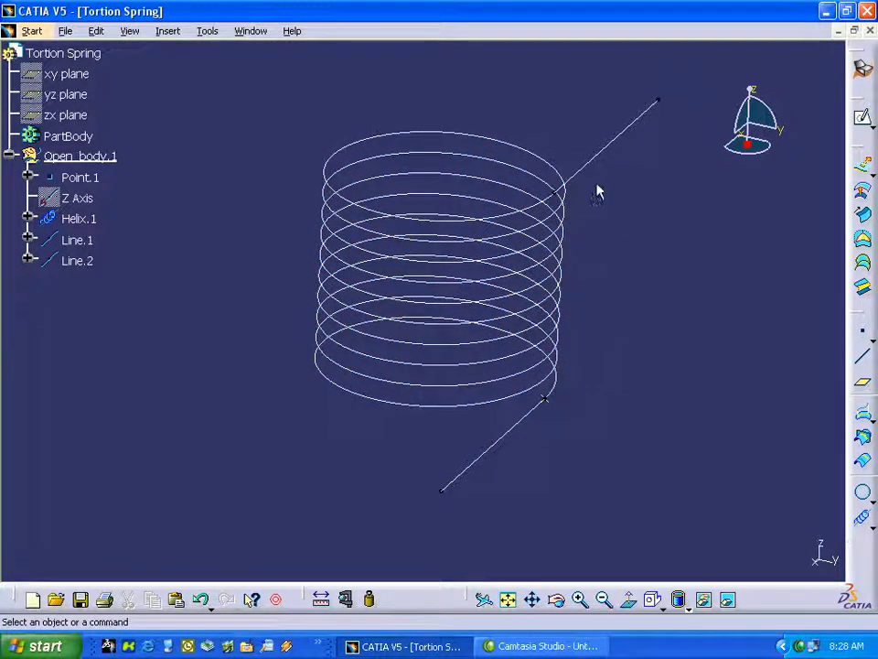
right_click(870, 561)
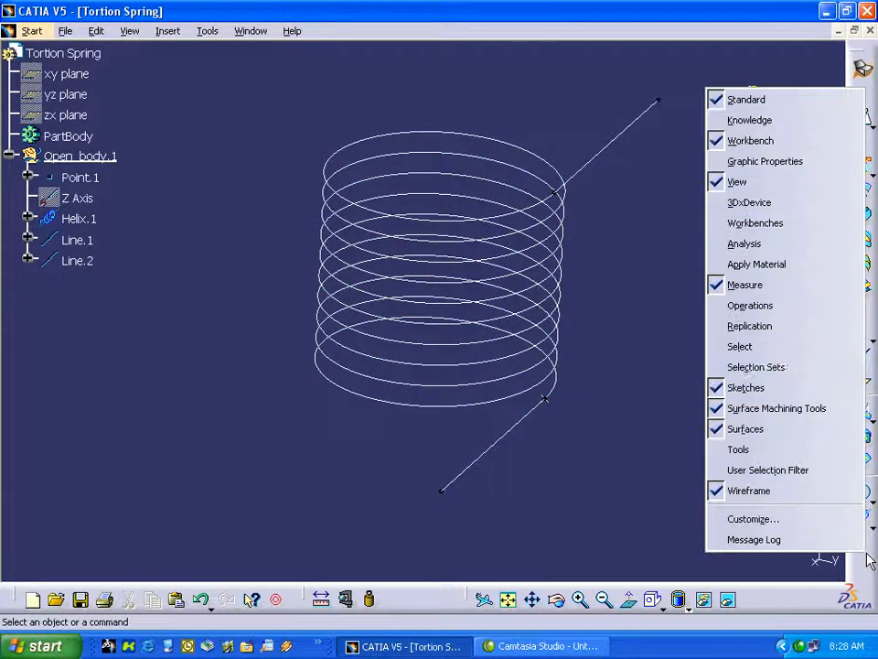
left_click(761, 306)
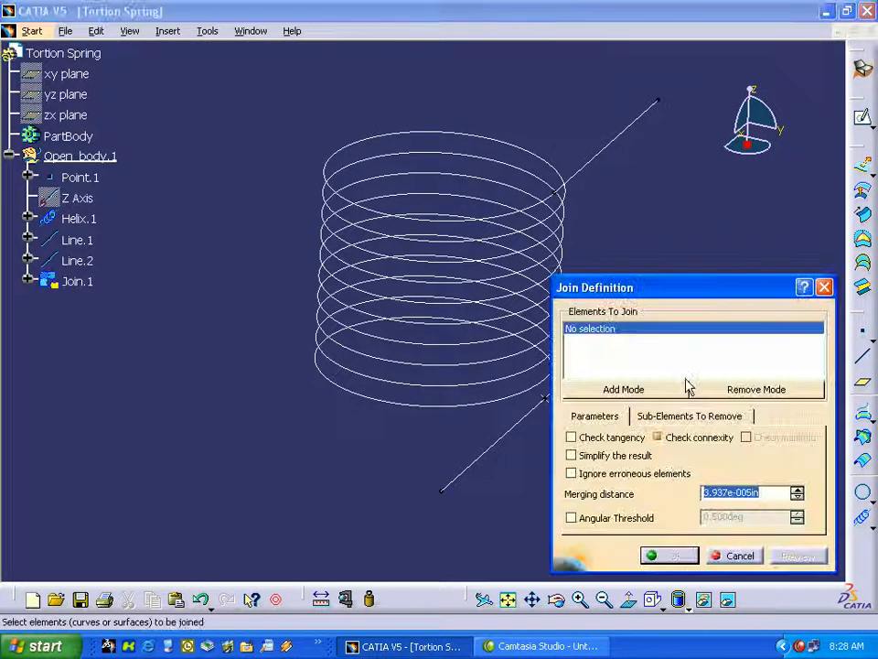
left_click(508, 442)
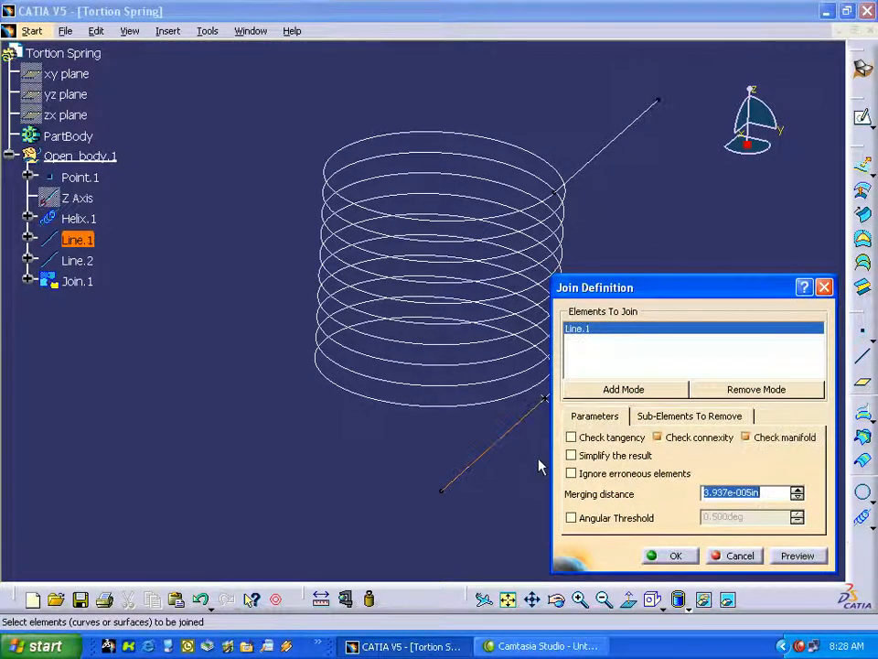
left_click(518, 408)
left_click(579, 171)
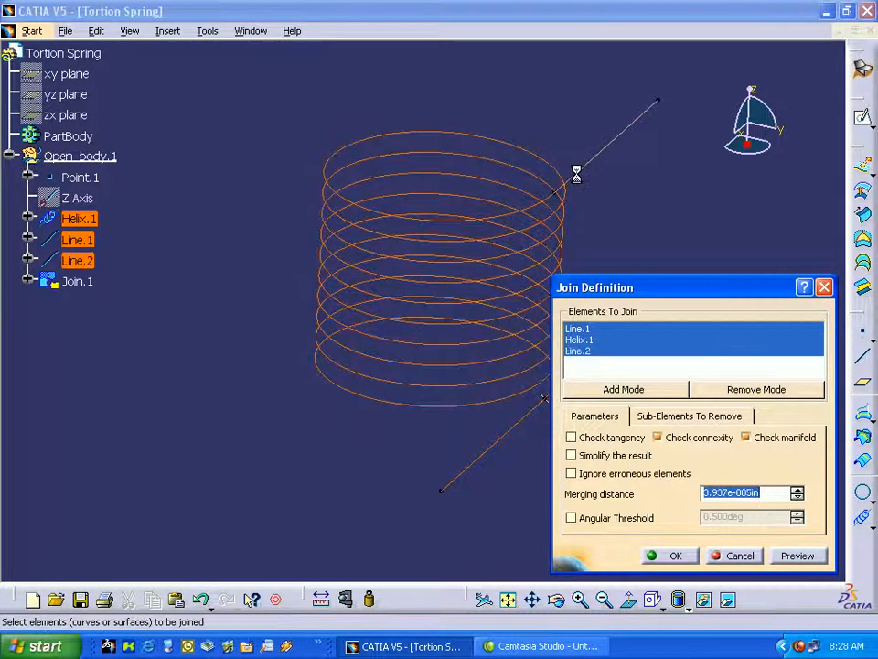
left_click(676, 556)
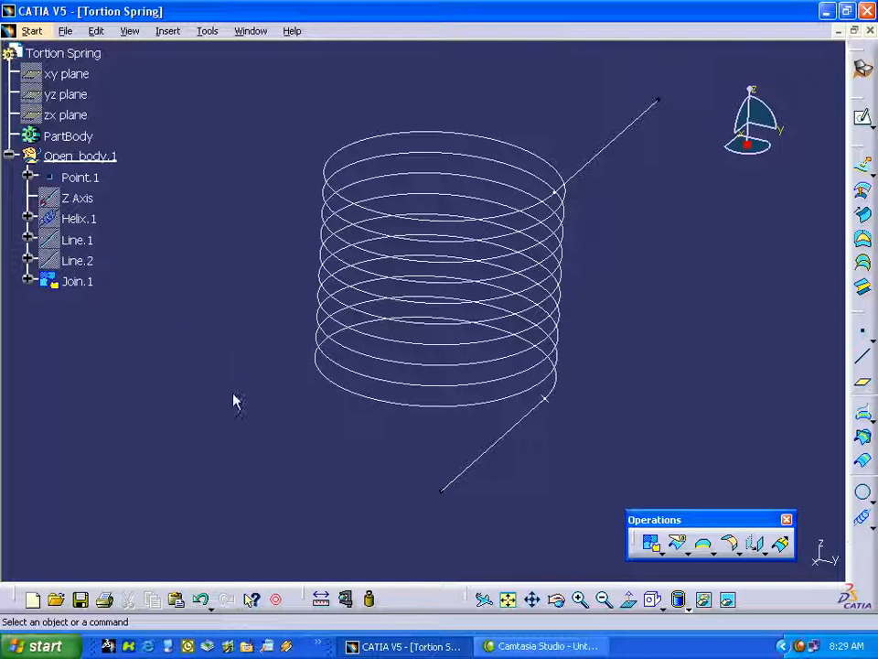
Start a sketch on the yz plane and draw a circle about 0.173 in in diameter near the helix starting point.
mouse_move(236, 420)
middle_mouse_down()
mouse_move(236, 431)
mouse_move(238, 421)
middle_mouse_up()
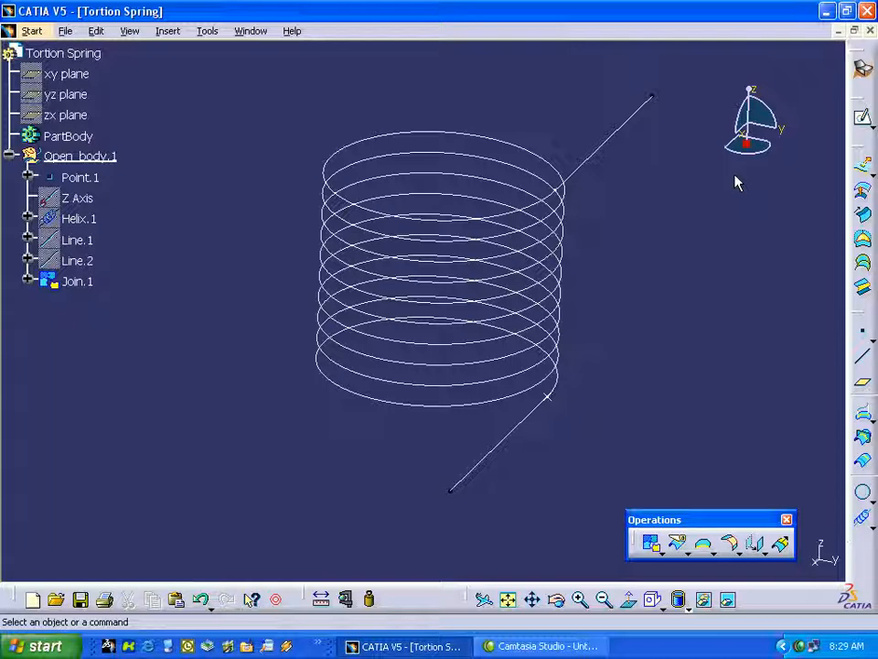
left_click(82, 99)
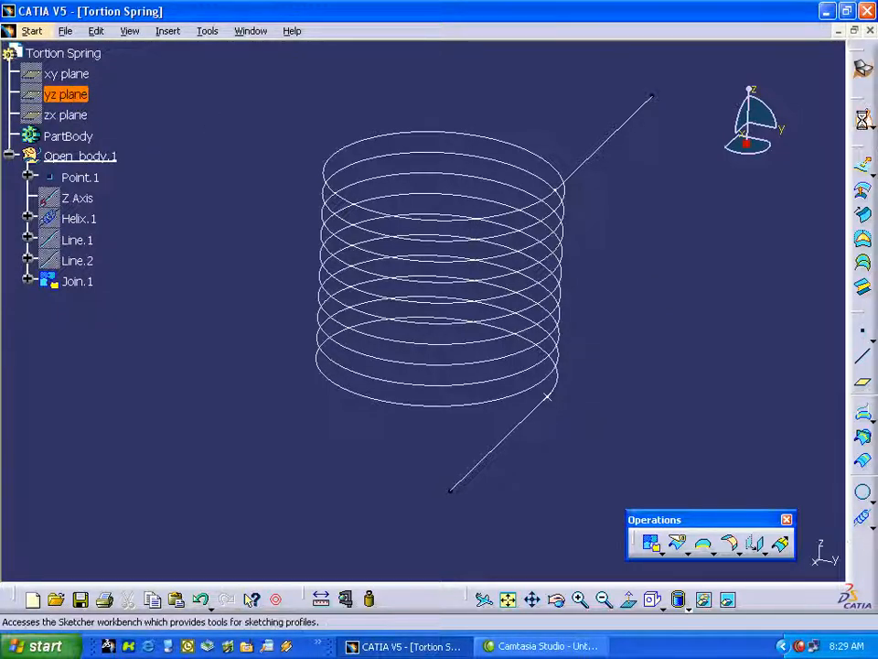
left_click(861, 116)
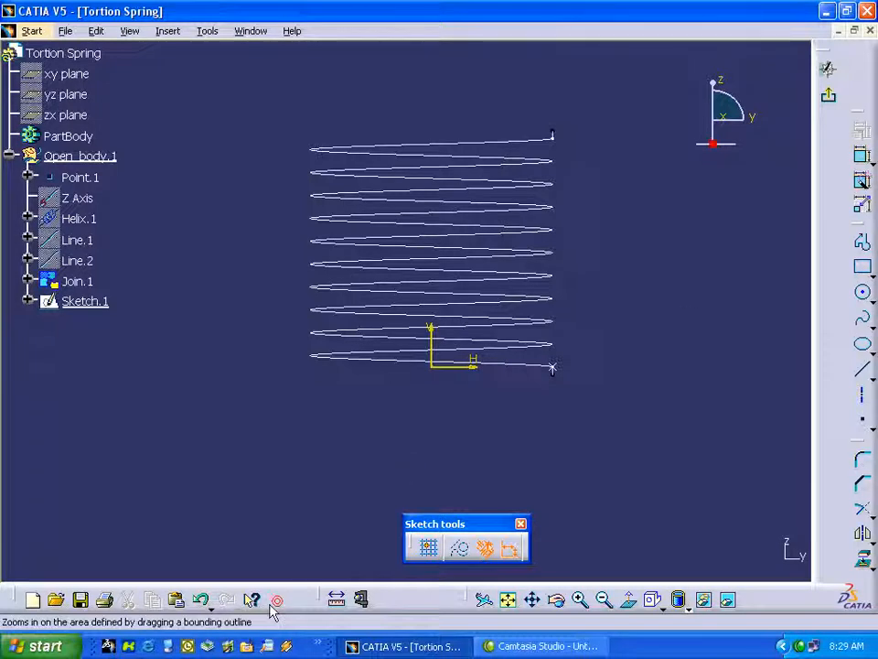
left_click(642, 422)
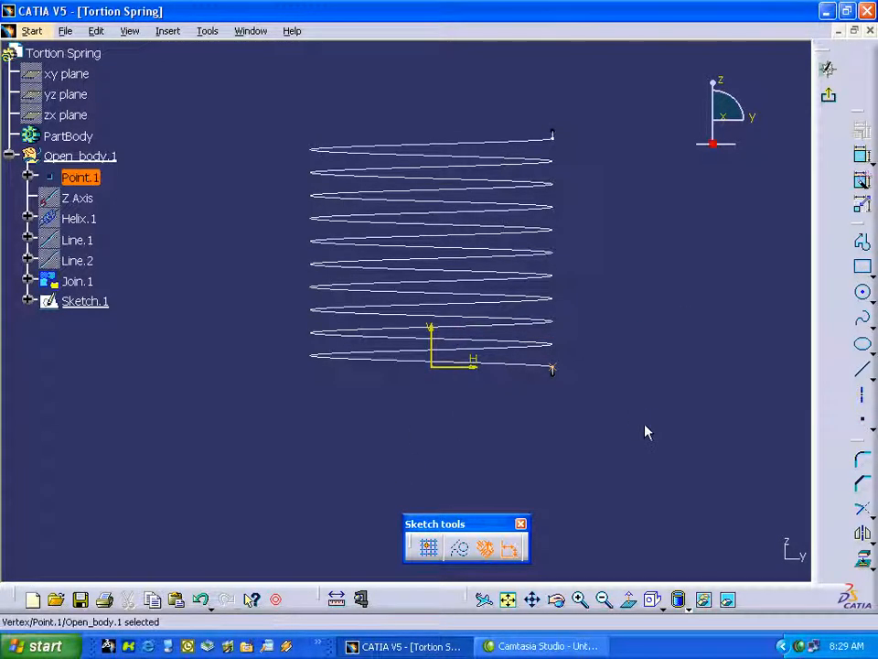
left_click(275, 599)
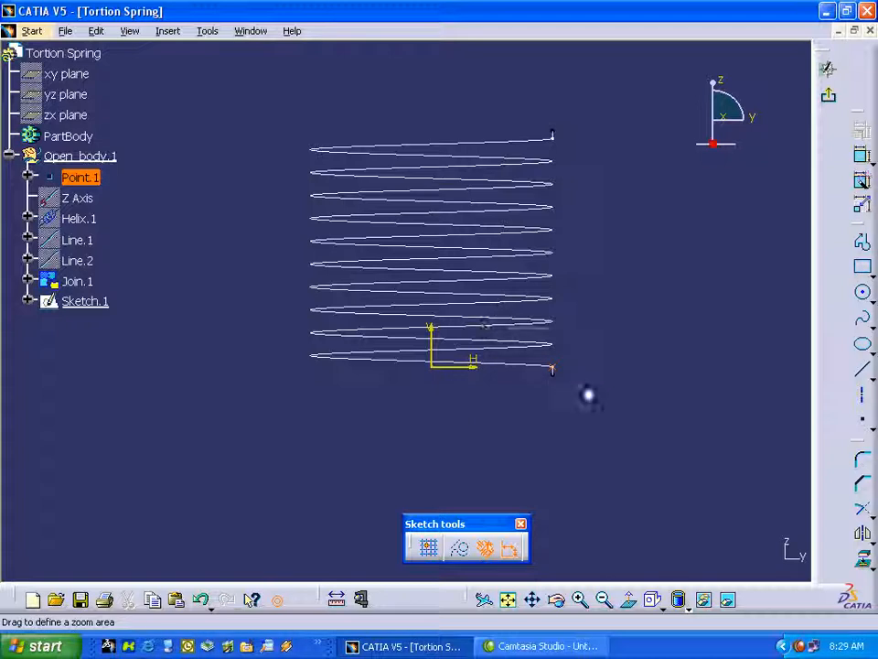
left_click_drag(504, 326, 607, 415)
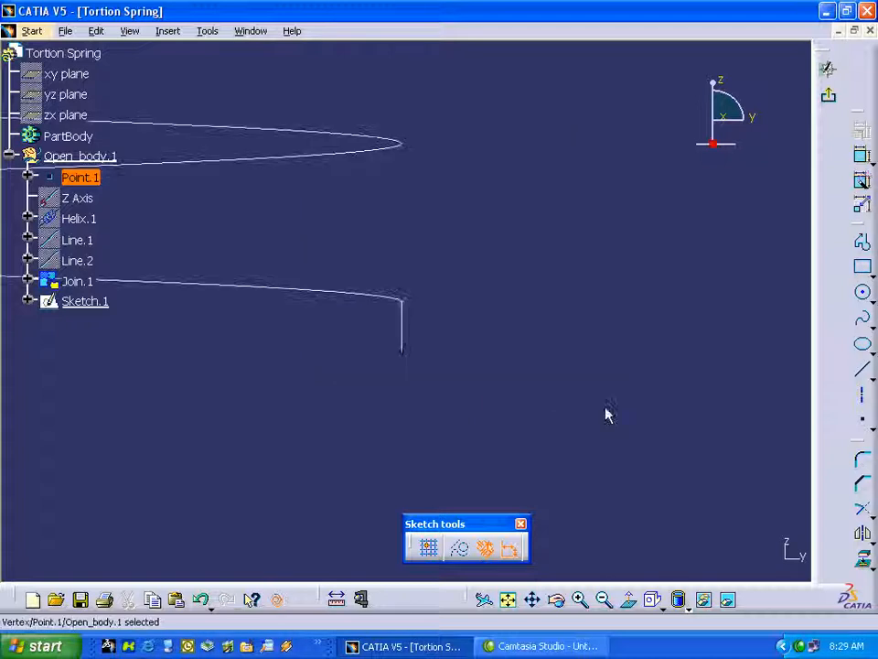
left_click(862, 295)
left_click(418, 305)
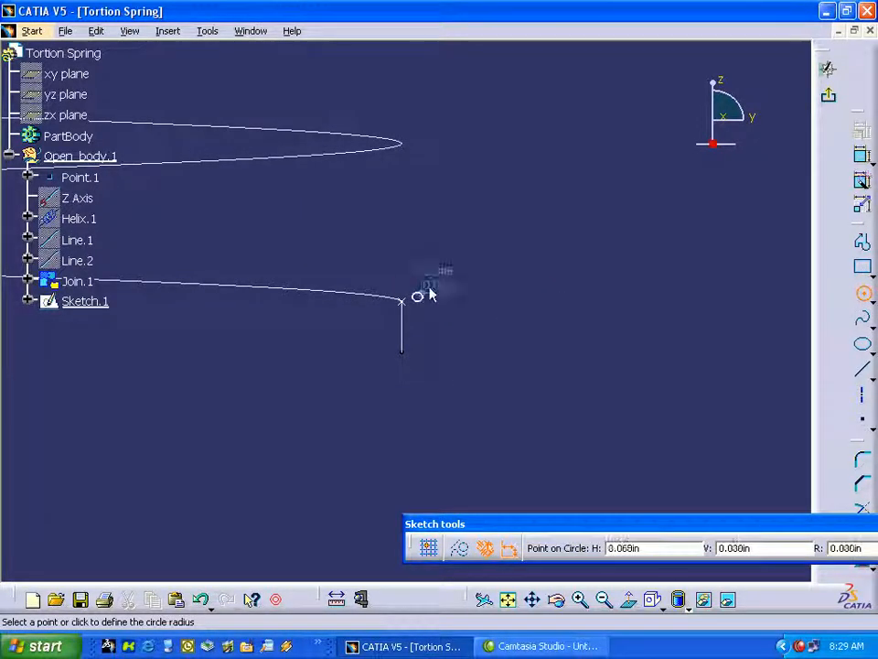
left_click(446, 278)
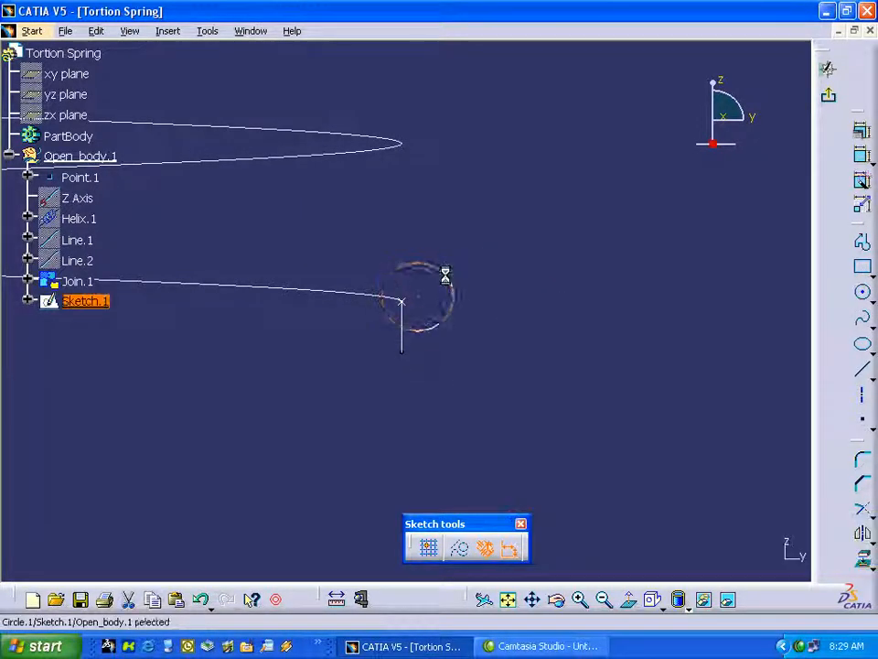
Dimension the circle's diameter and set it to 0.25 in.
left_click(865, 157)
left_click(452, 291)
left_click(497, 249)
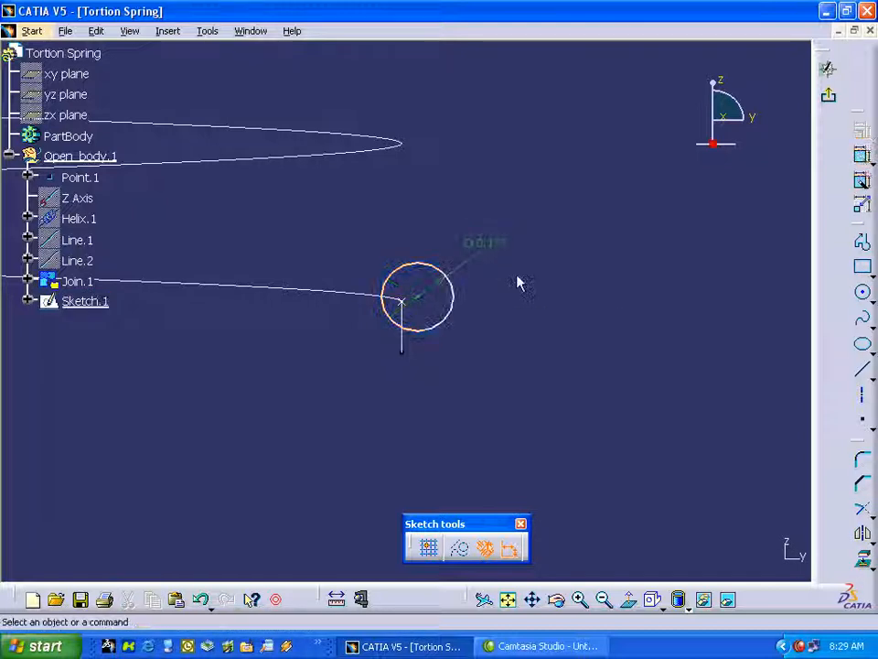
double_click(493, 244)
type(".")
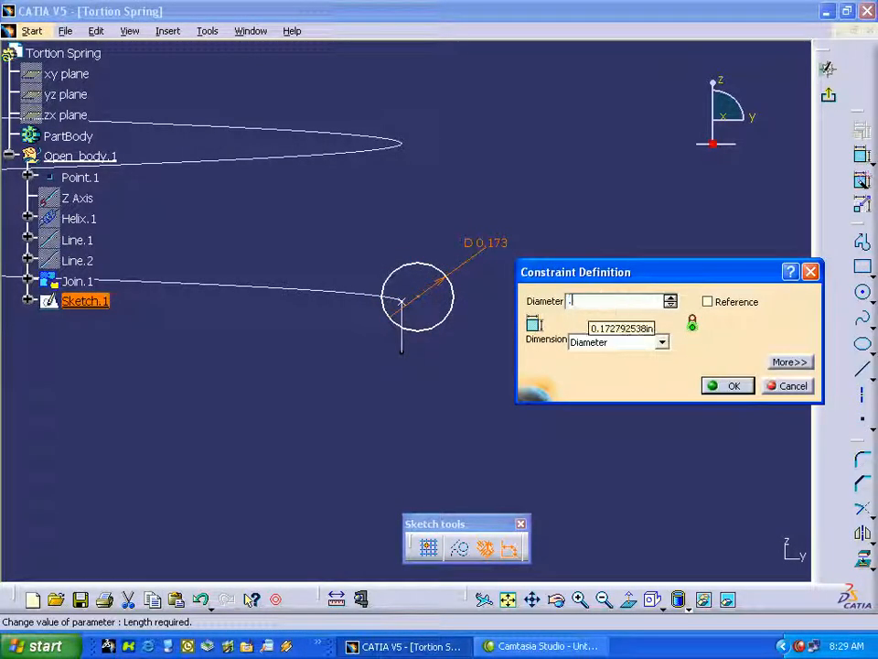
type("25")
key("Return")
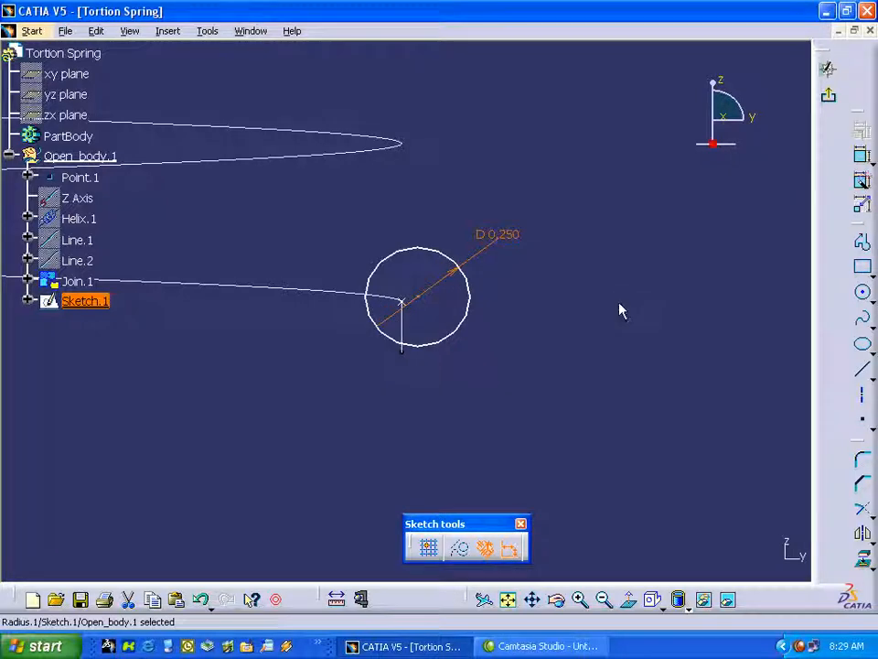
left_click(602, 357)
Make the circle's centre coincident with the helix starting point and exit the sketch.
left_click_drag(425, 299, 431, 298)
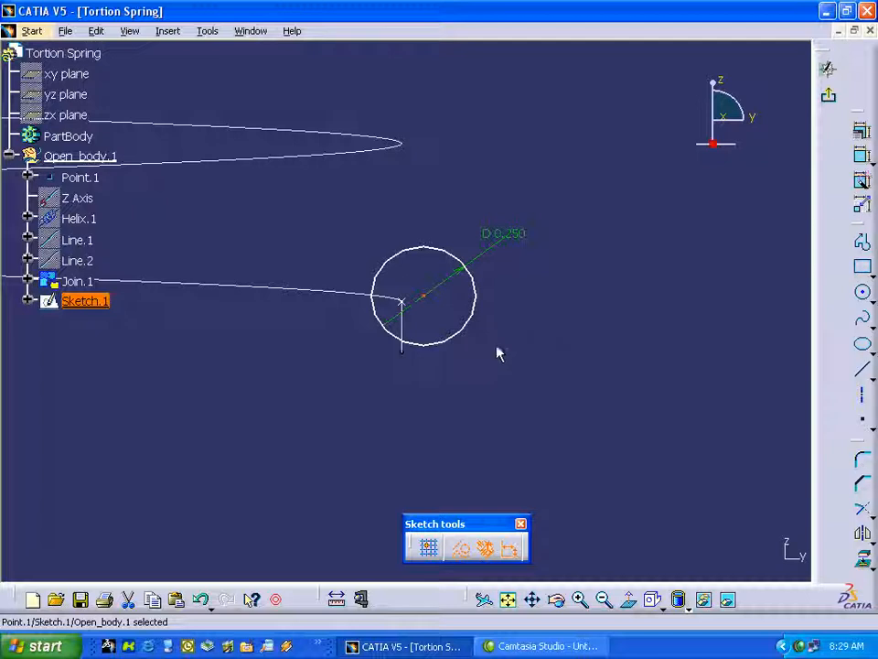
left_click(408, 306, "ctrl")
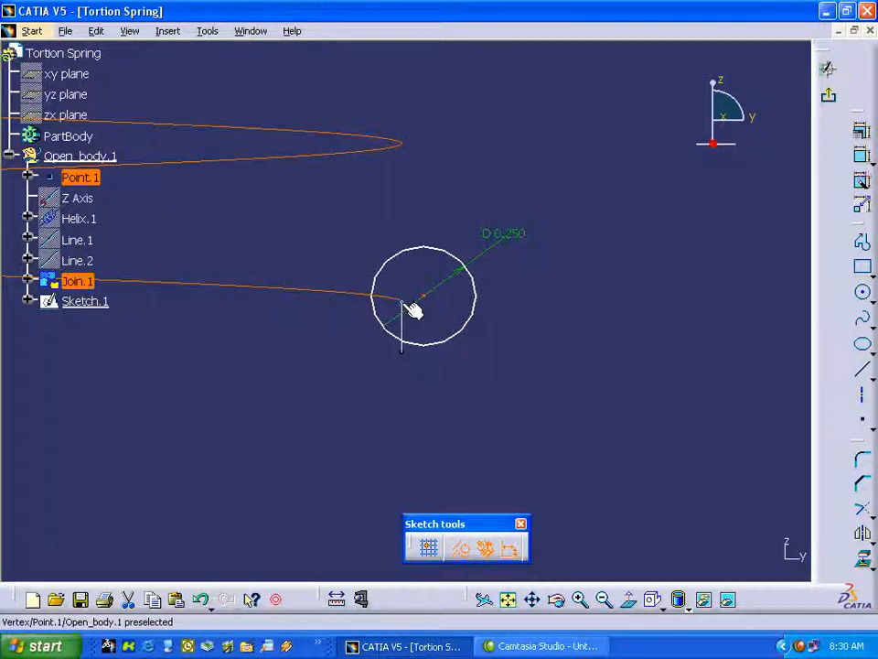
left_click(500, 342)
left_click(423, 296)
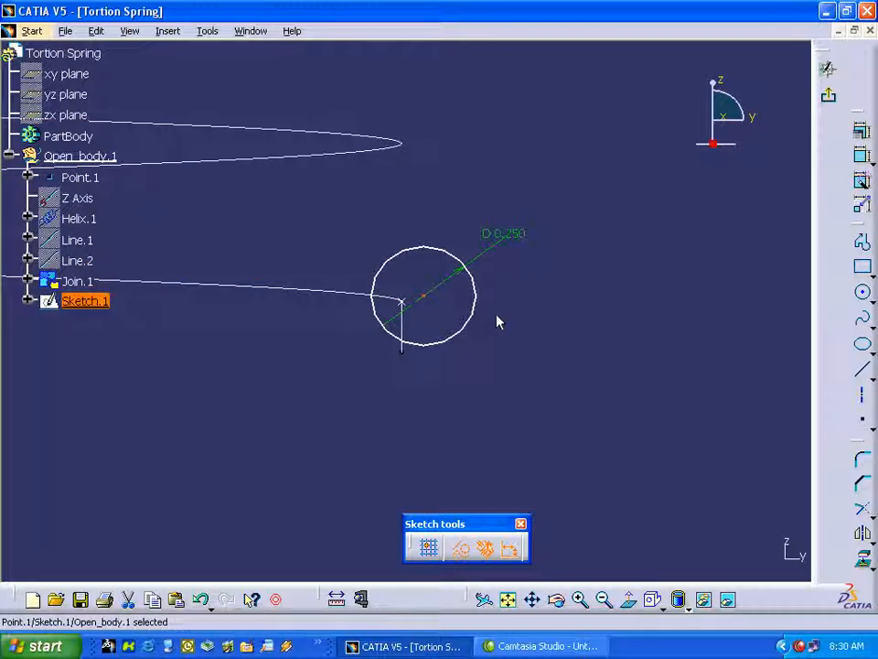
left_click(410, 309, "ctrl")
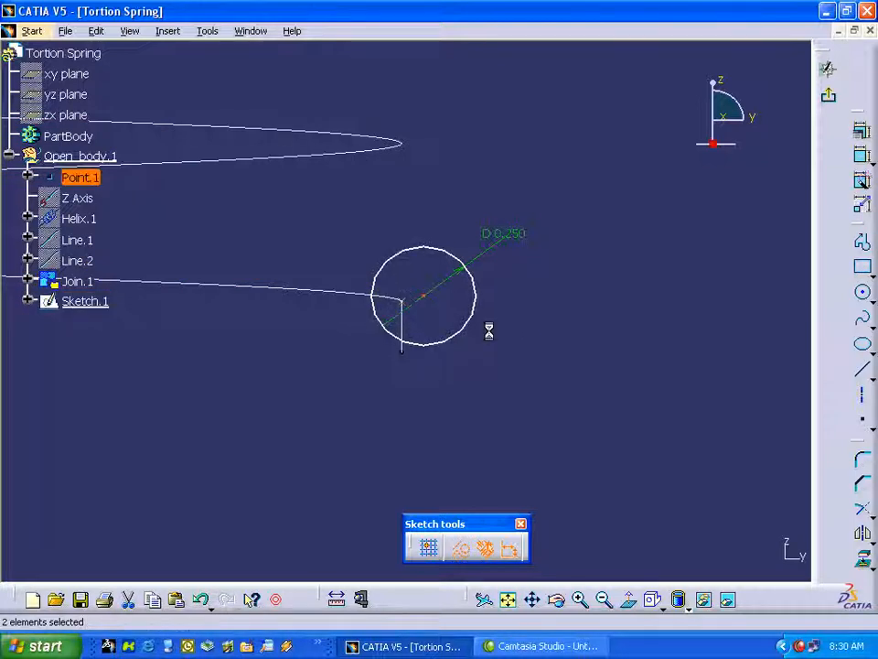
left_click(867, 132)
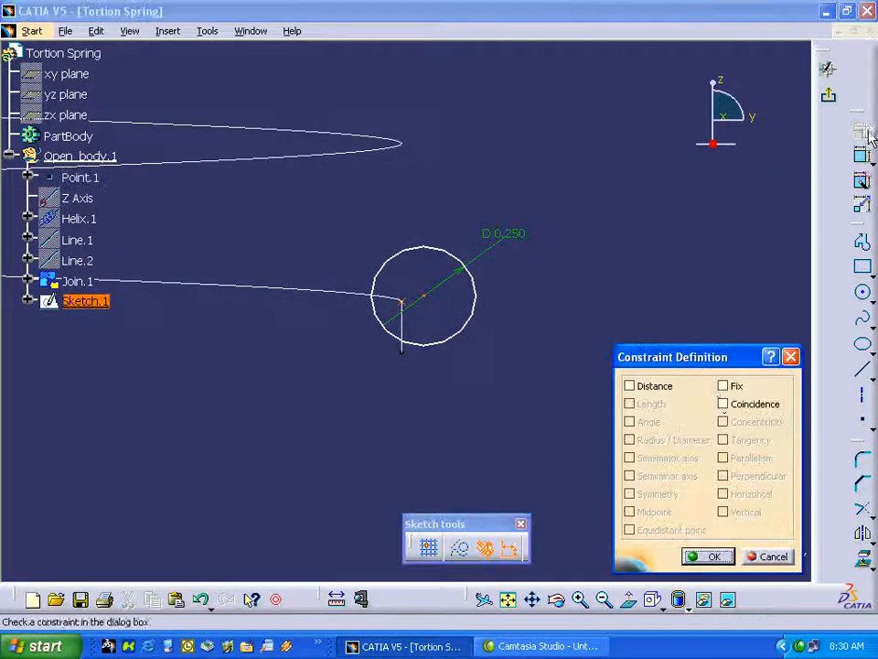
left_click(722, 404)
left_click(709, 555)
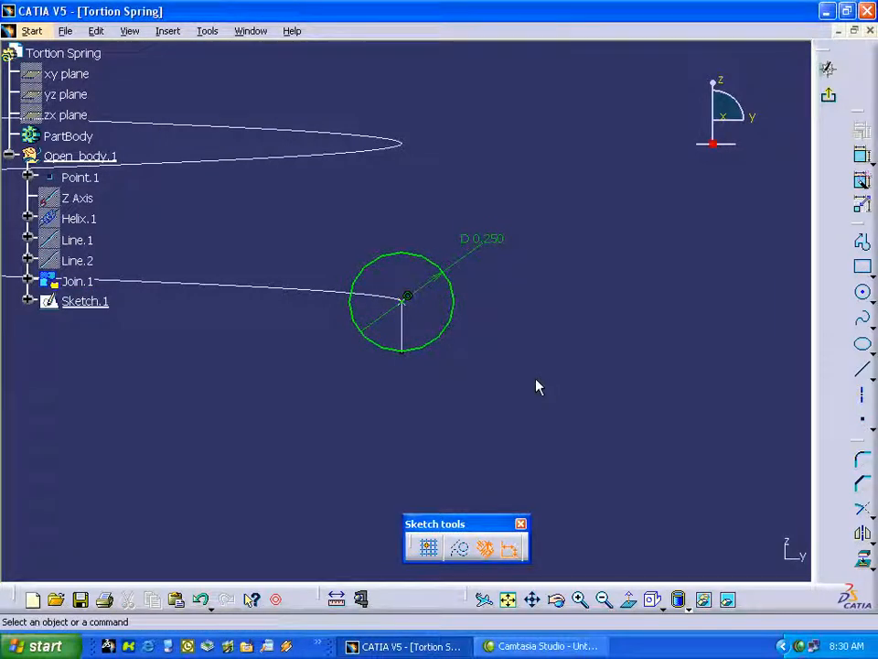
left_click(829, 96)
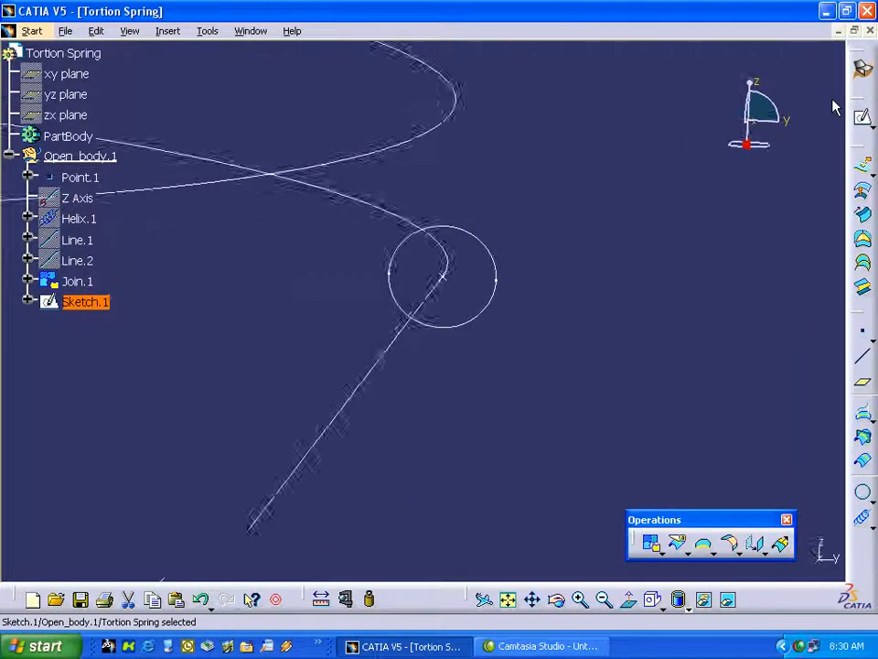
left_click(508, 600)
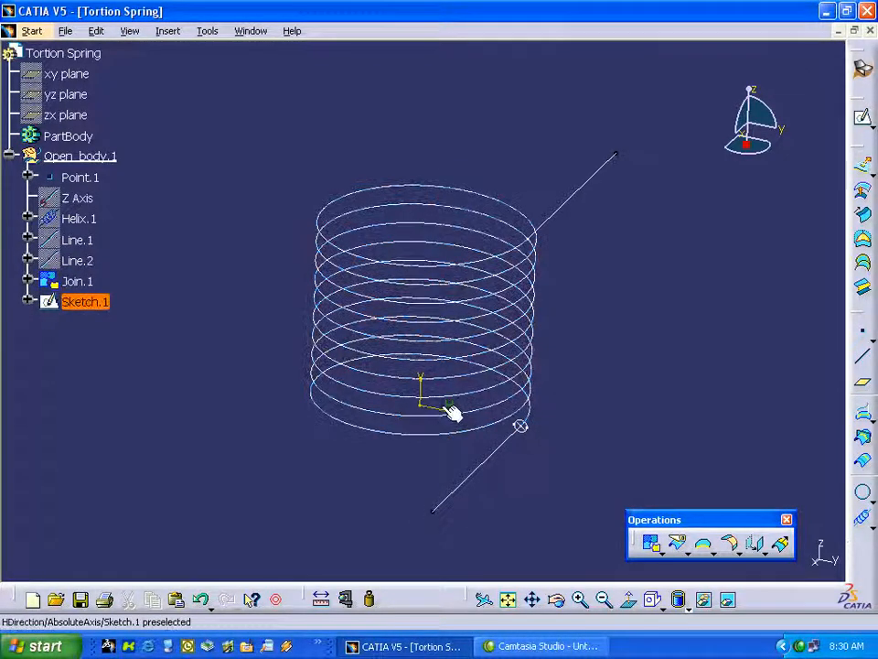
Switch to the Part Design workbench and start a rib with Sketch.1 as the profile and Join.1 as the center curve.
left_click(865, 71)
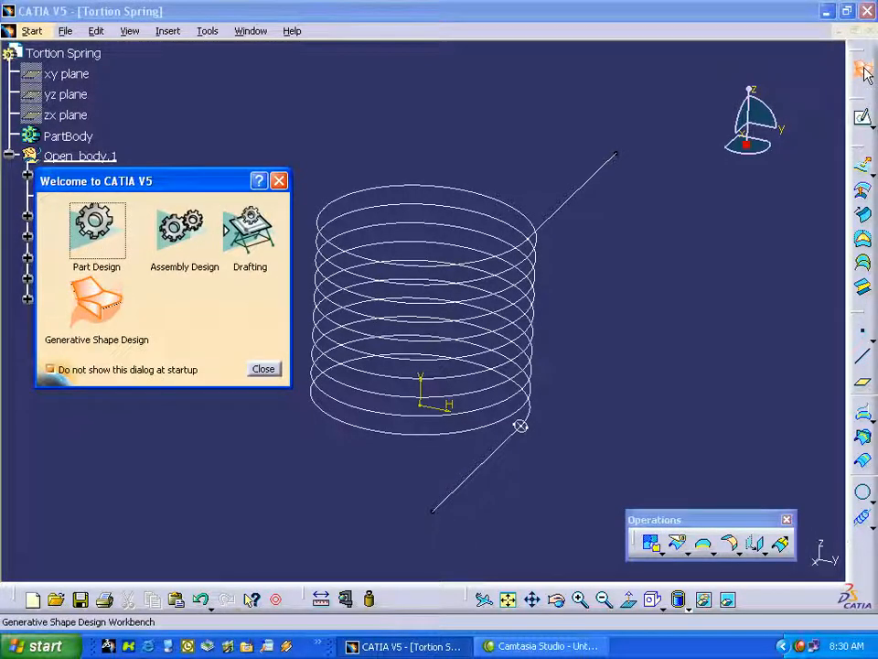
left_click(96, 224)
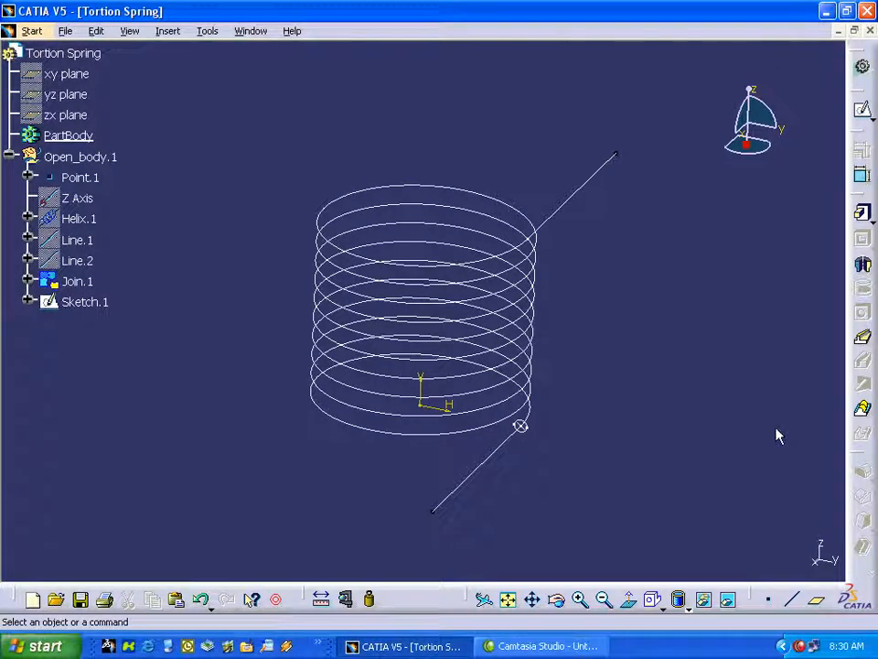
left_click(863, 342)
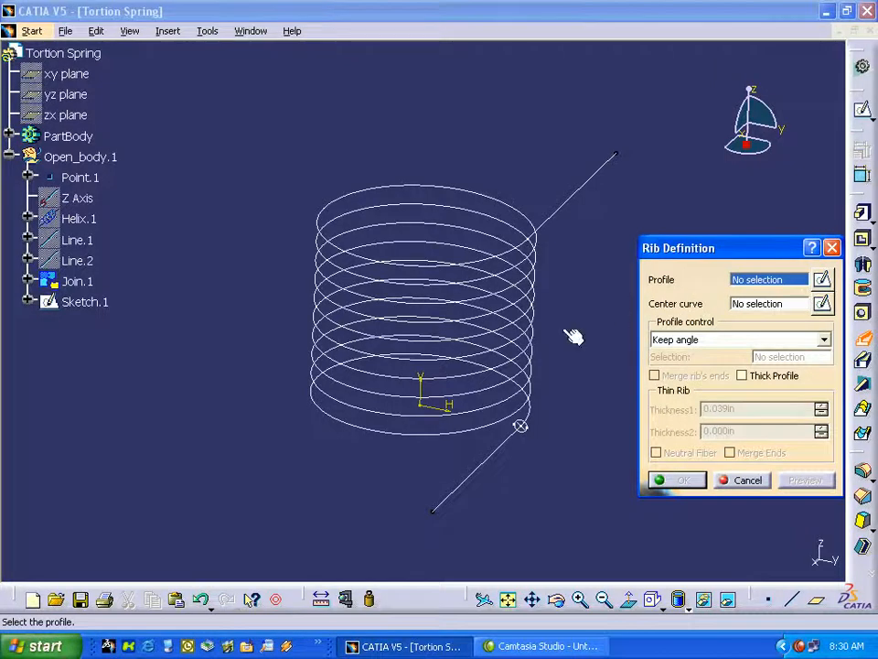
left_click(92, 303)
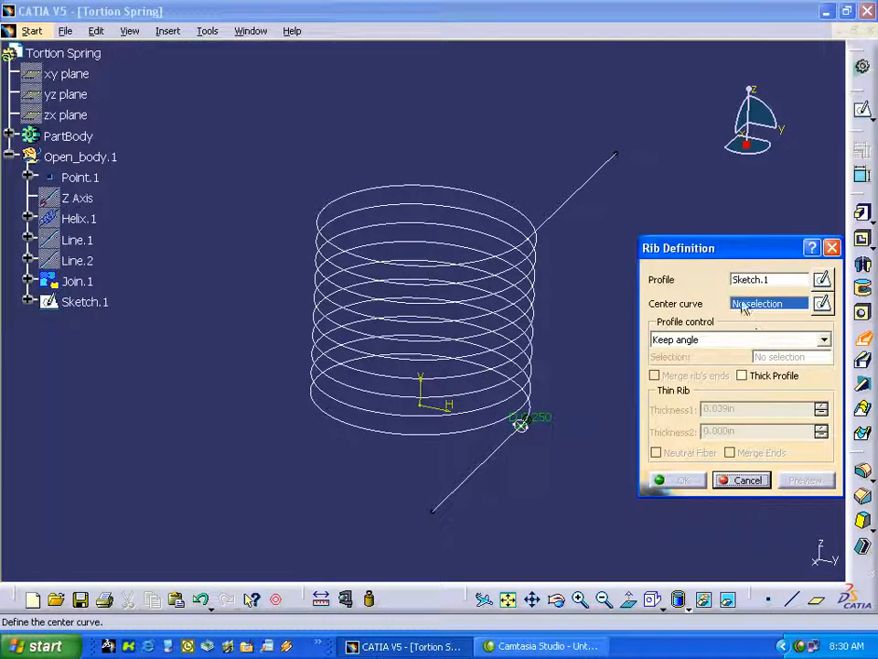
left_click(78, 281)
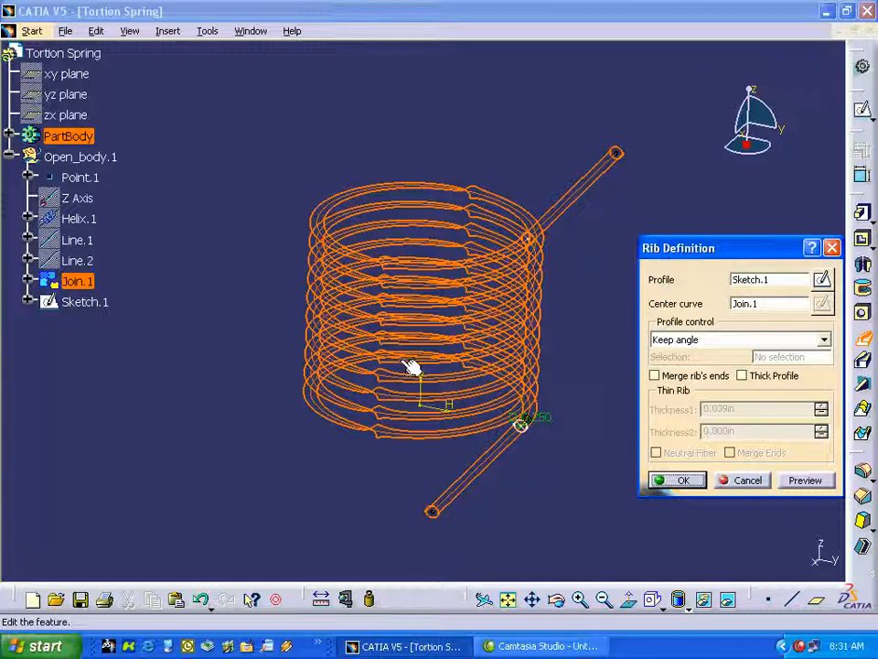
Set the rib's profile control to Pulling direction along the sketch's vertical axis and create the rib.
left_click(825, 341)
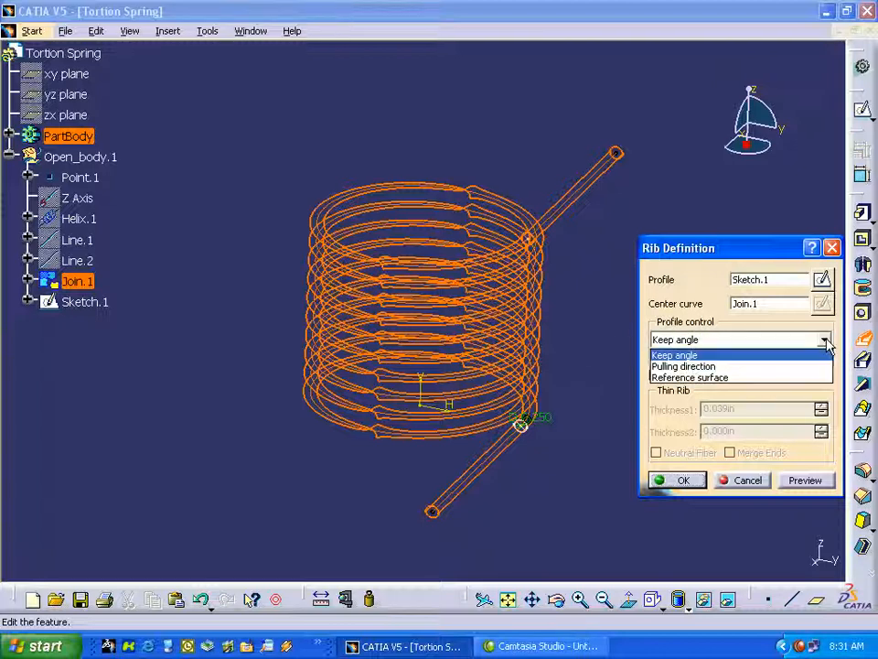
left_click(697, 366)
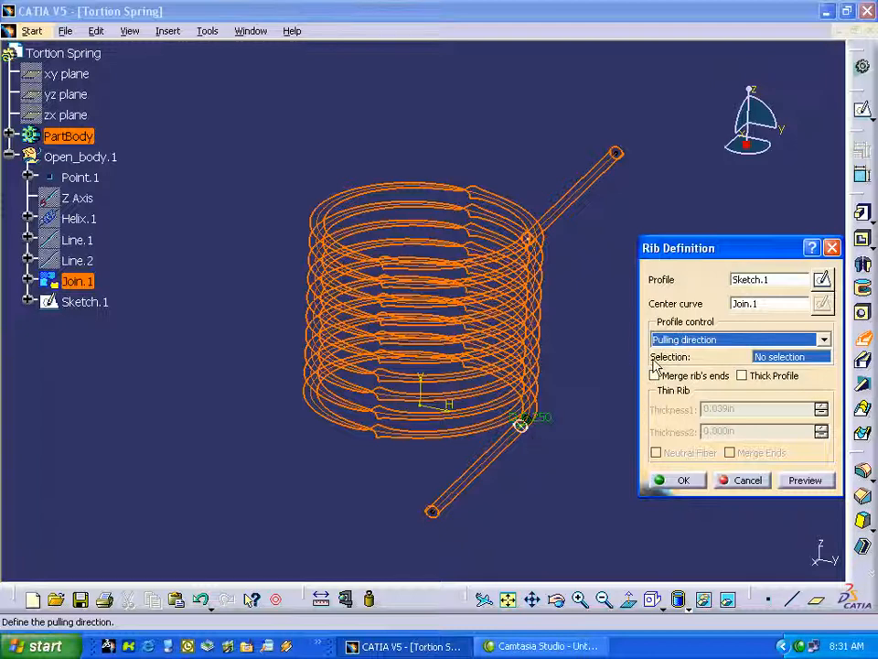
left_click(423, 389)
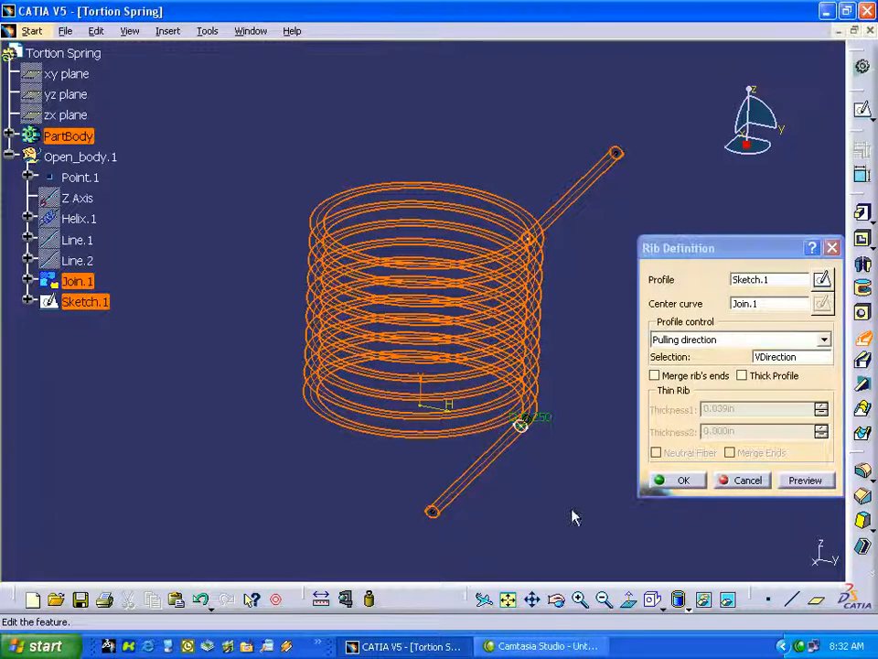
left_click(682, 480)
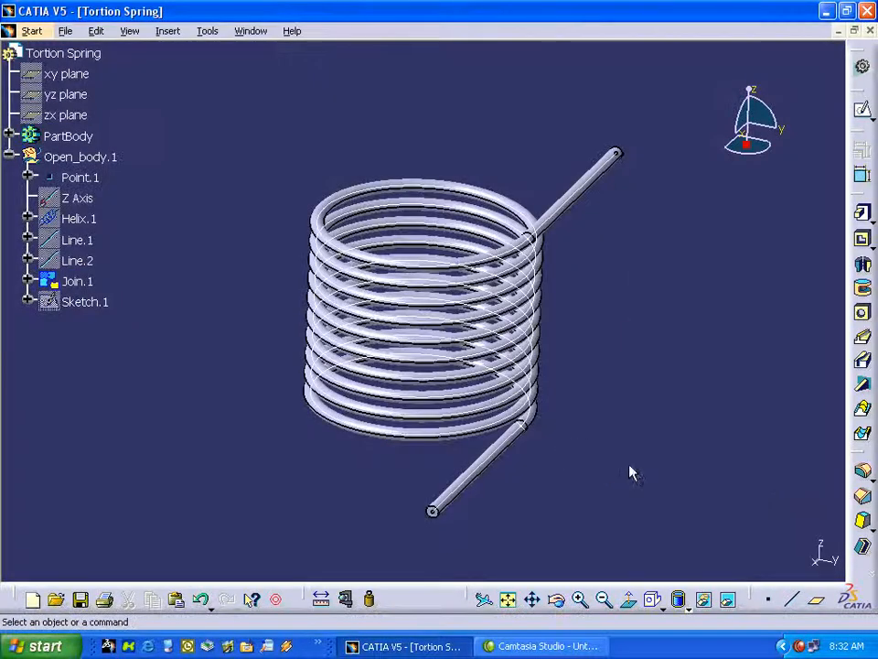
middle_click_drag(615, 437, 640, 413)
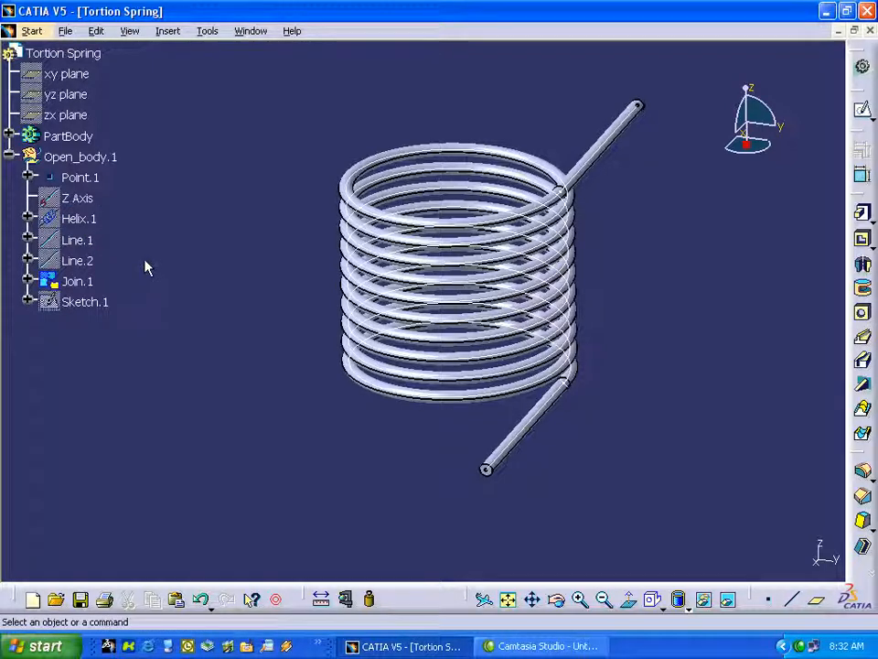
Expand the helix's parameters in the tree and look up the options for displaying parameters with value and formula.
left_click(29, 218)
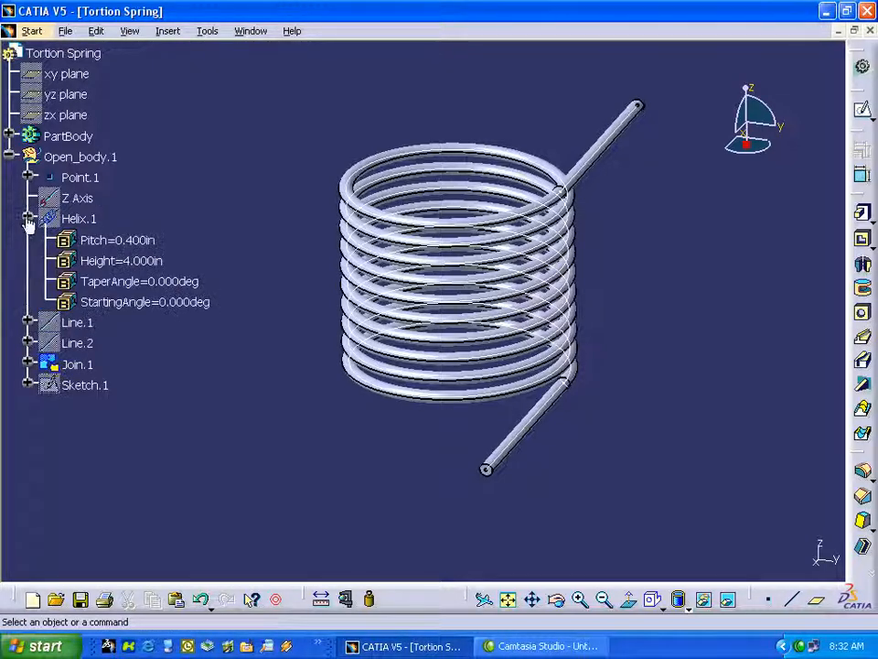
left_click(206, 31)
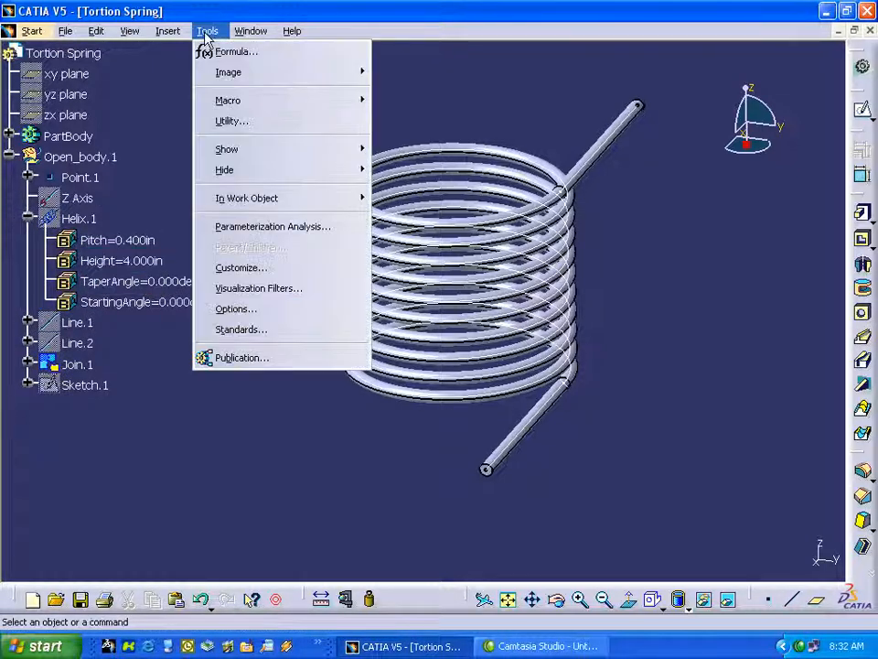
left_click(237, 308)
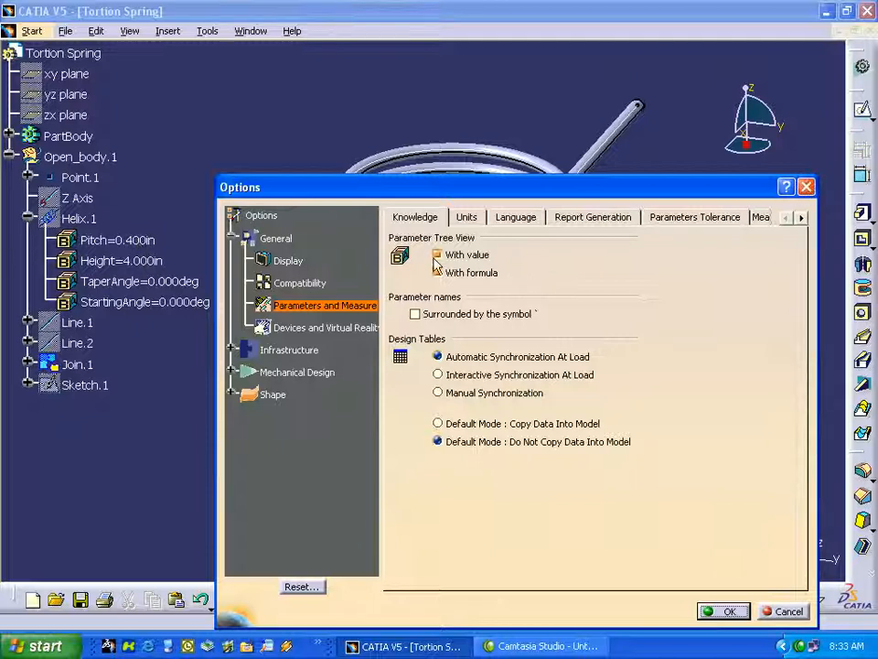
left_click(806, 187)
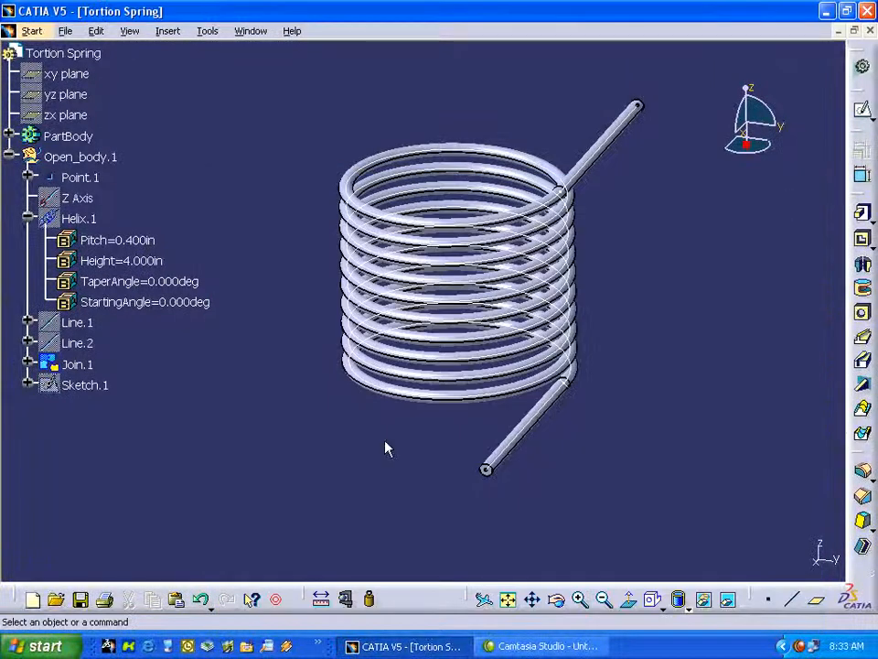
Open the helix's pitch parameter and close it without entering a value.
double_click(145, 242)
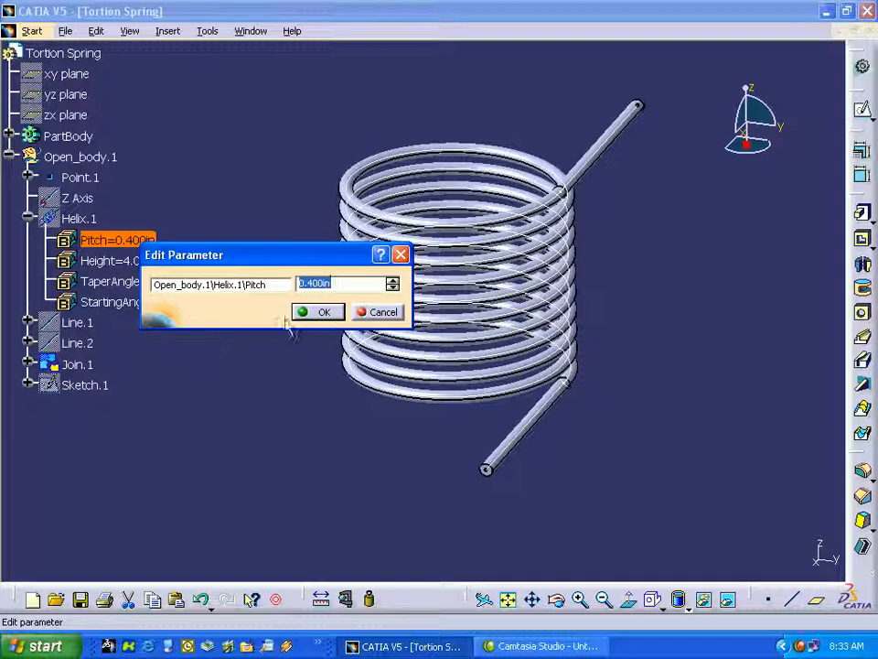
left_click(380, 312)
left_click(265, 416)
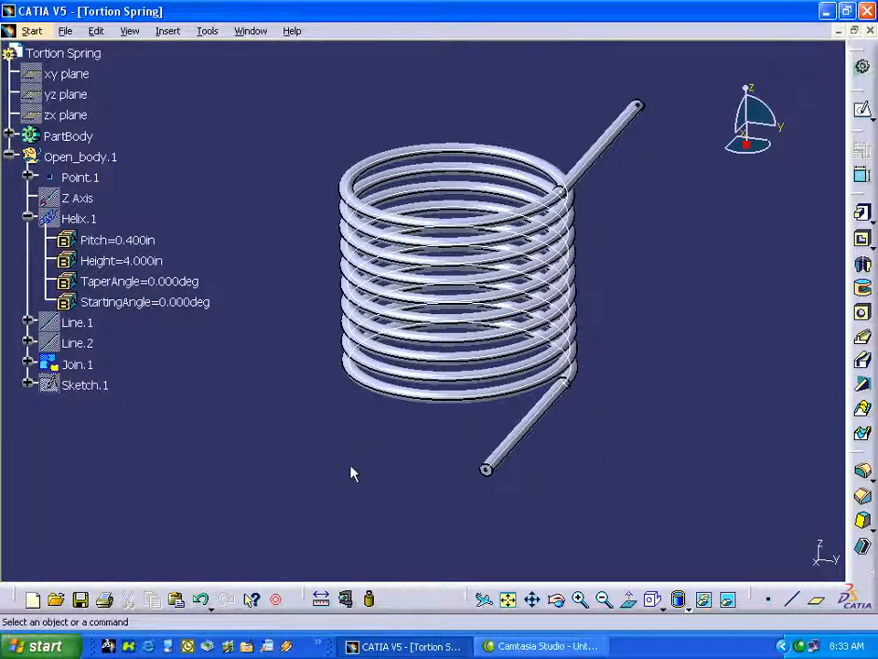
Reopen the rib's profile sketch and delete the 0.25 in circle together with its dimension and constraint.
middle_click_drag(632, 509, 614, 505)
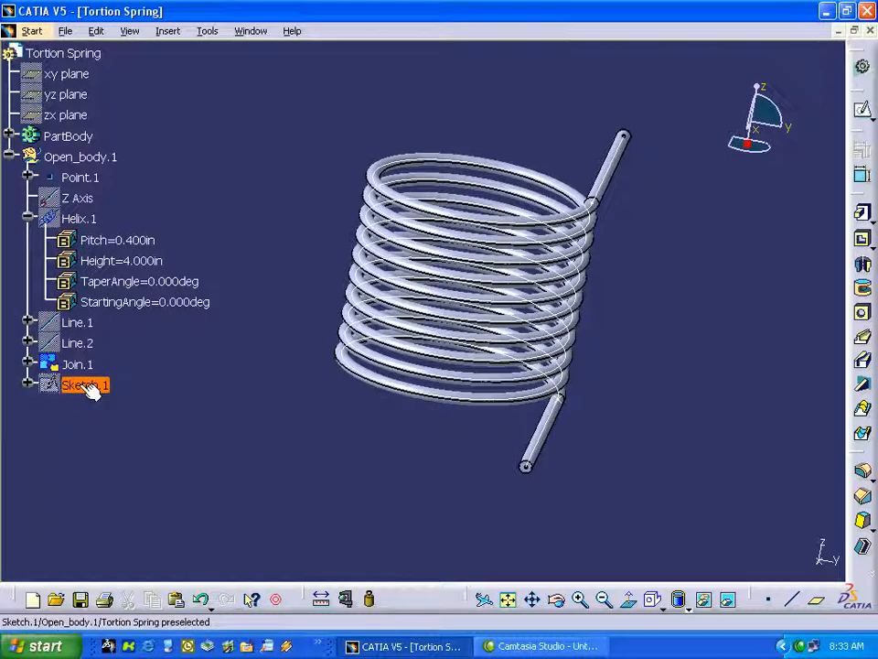
double_click(87, 386)
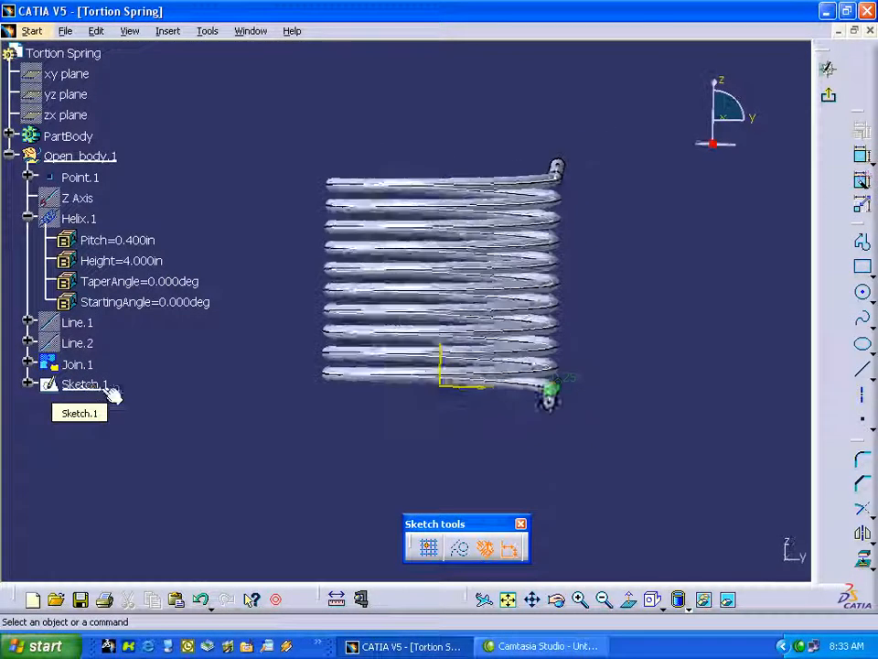
left_click(277, 600)
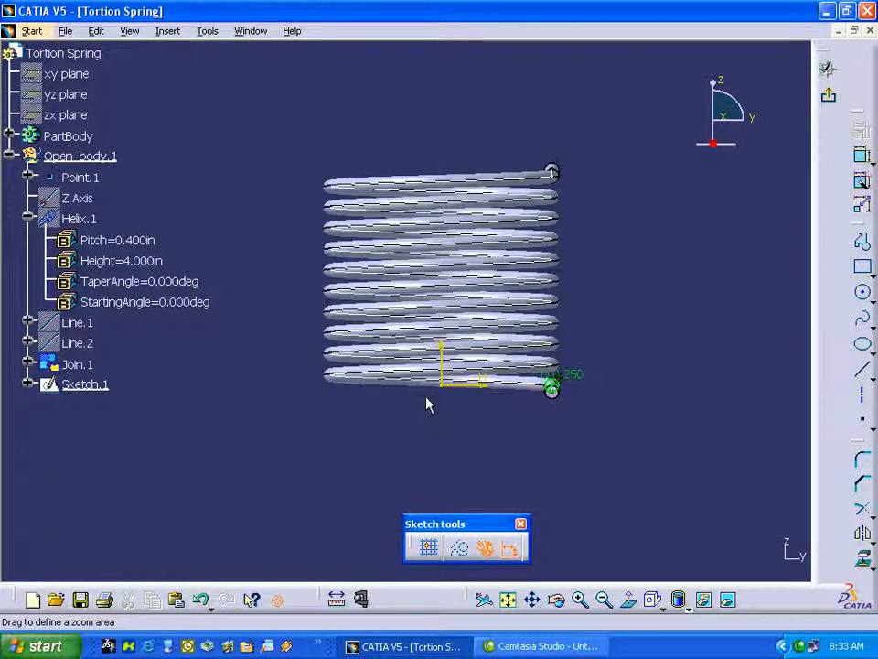
left_click_drag(488, 352, 635, 425)
left_click(231, 226)
left_click(535, 414)
middle_click_drag(538, 415, 649, 428)
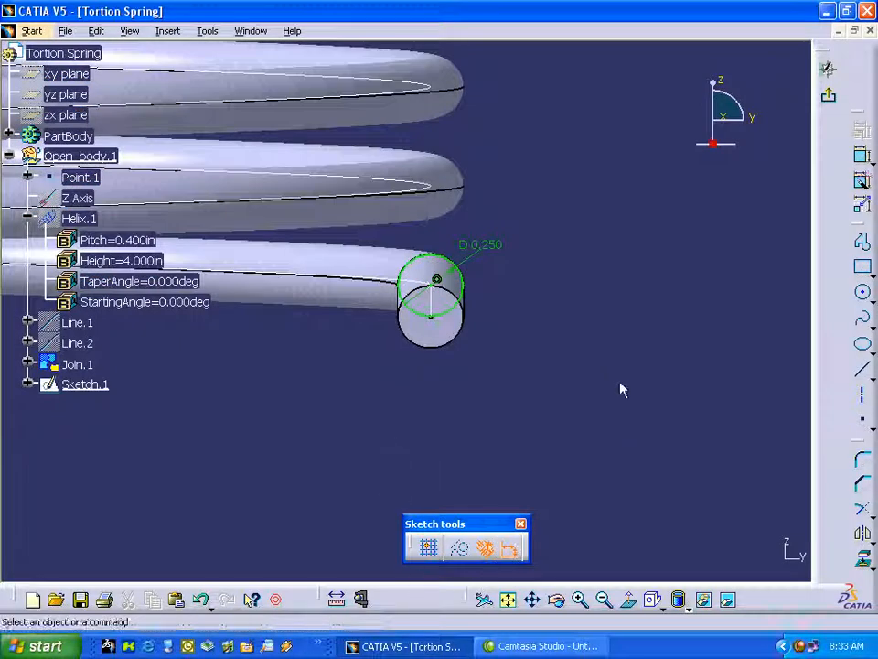
left_click_drag(342, 238, 515, 355)
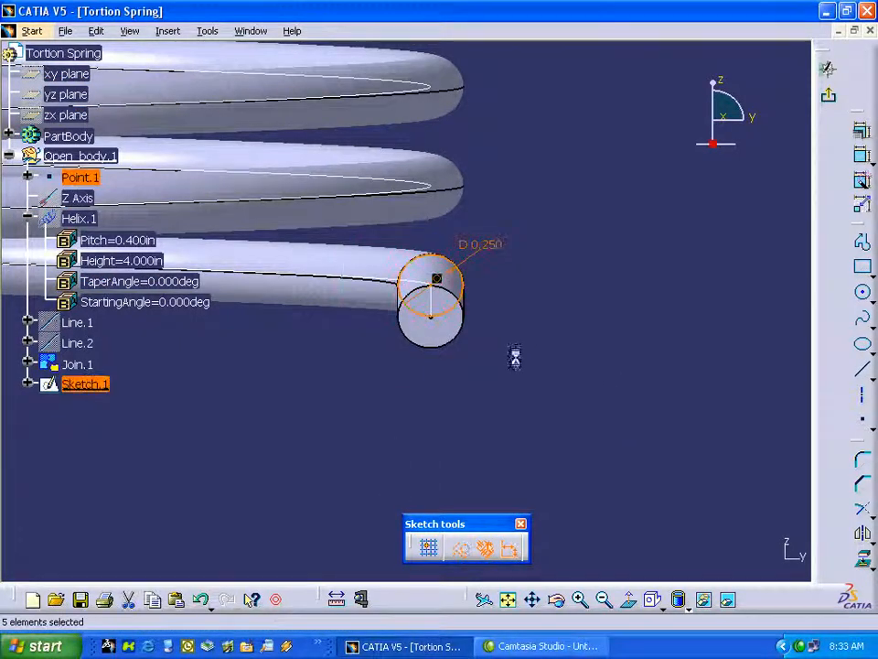
left_click(735, 400)
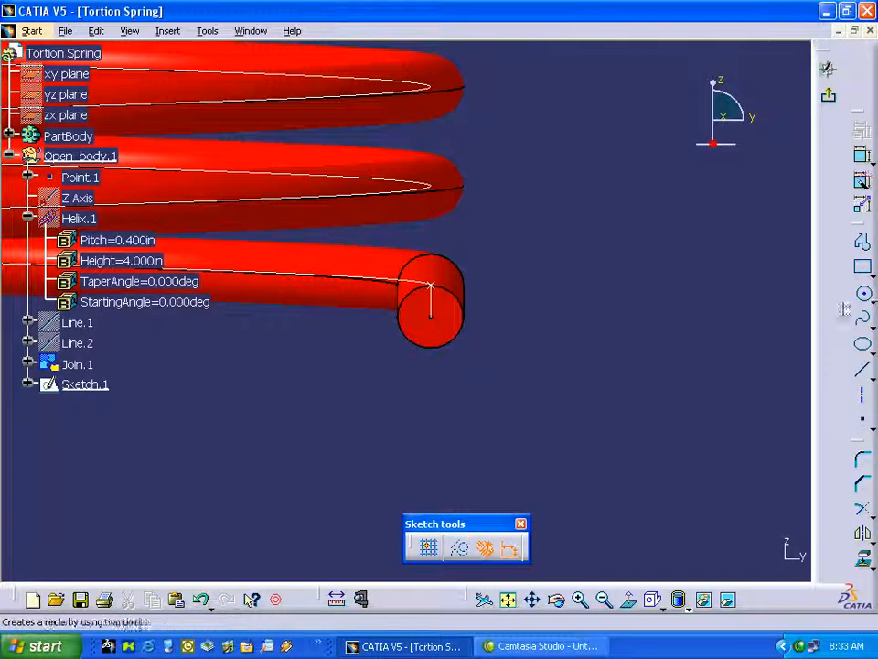
Draw a wide, thin rectangle around the helix starting point as the new profile and exit the sketch to update the rib.
left_click(865, 269)
left_click(380, 275)
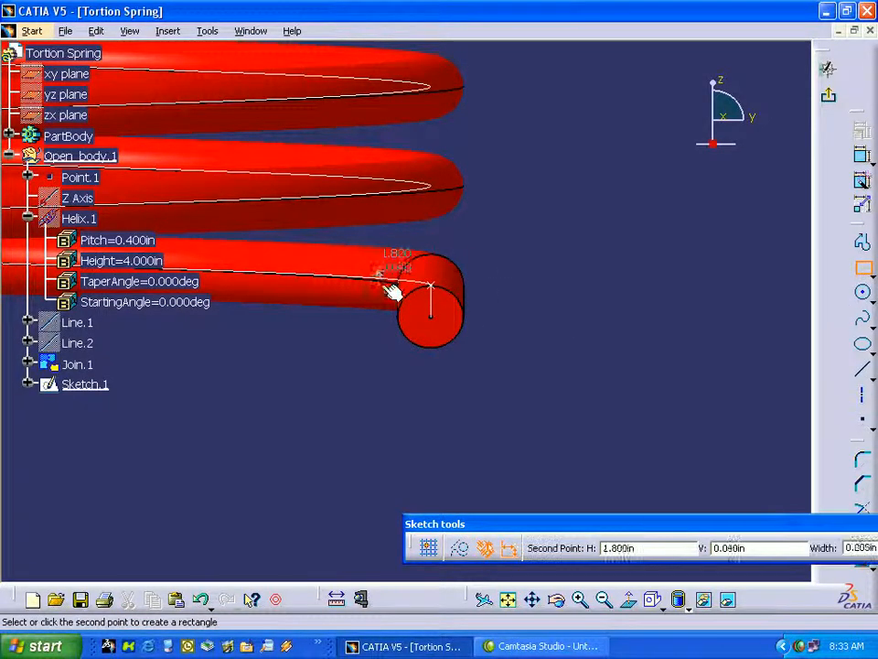
left_click(487, 296)
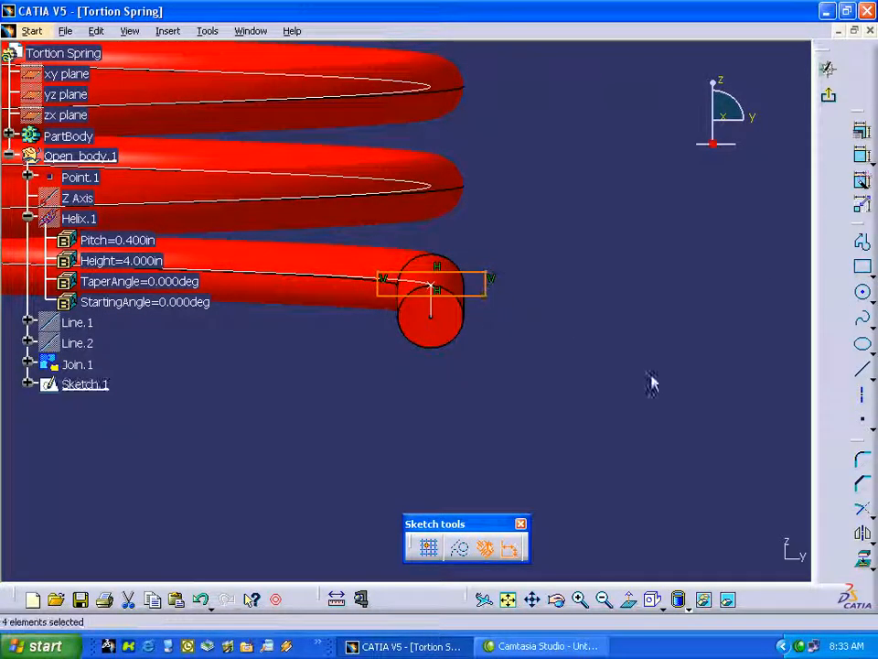
left_click(830, 99)
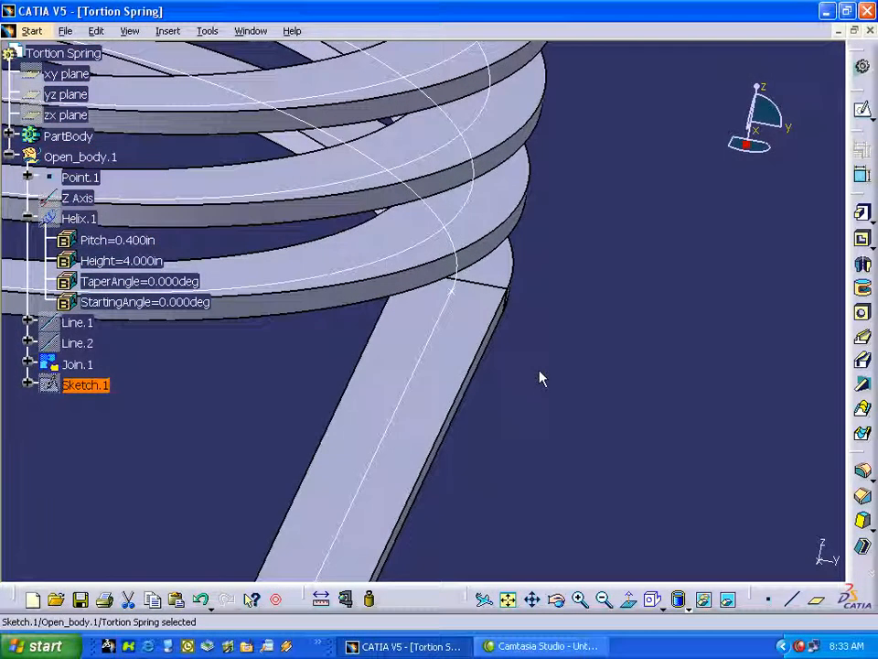
left_click(508, 599)
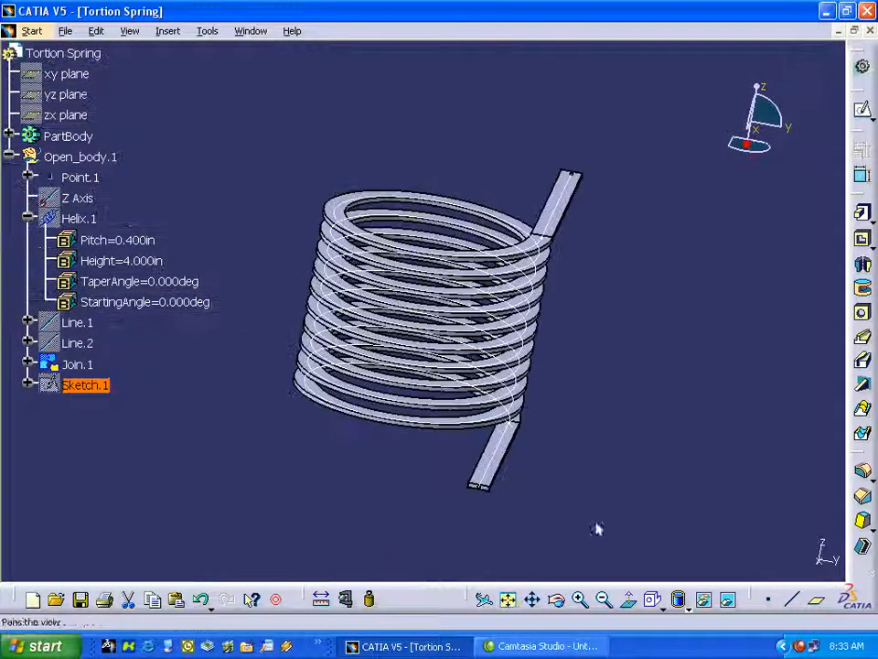
left_click(652, 386)
mouse_move(652, 386)
middle_mouse_down()
mouse_move(719, 196)
mouse_move(669, 259)
mouse_move(699, 255)
mouse_move(729, 274)
middle_mouse_up()
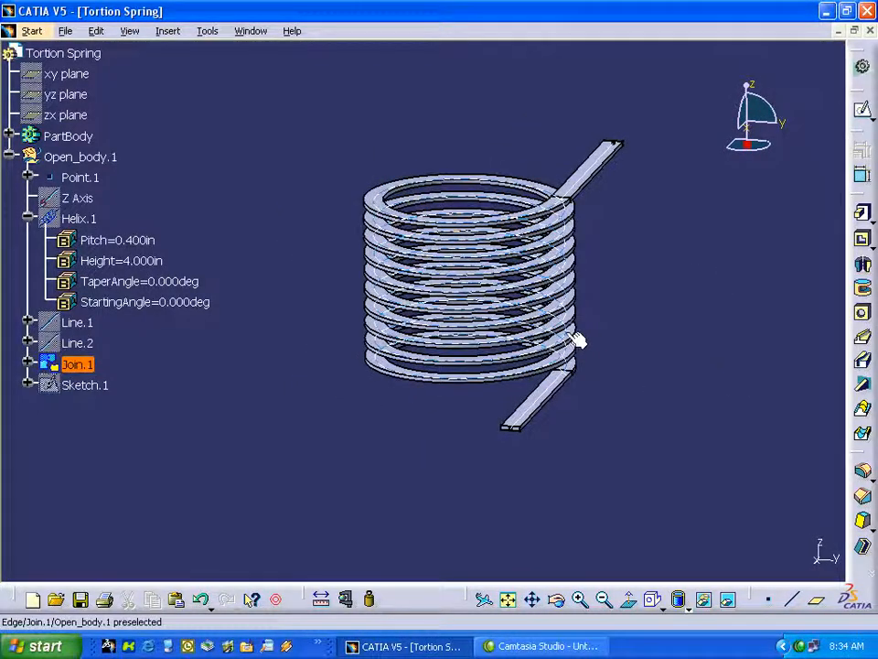
Hide the joined center curve Join.1.
right_click(84, 364)
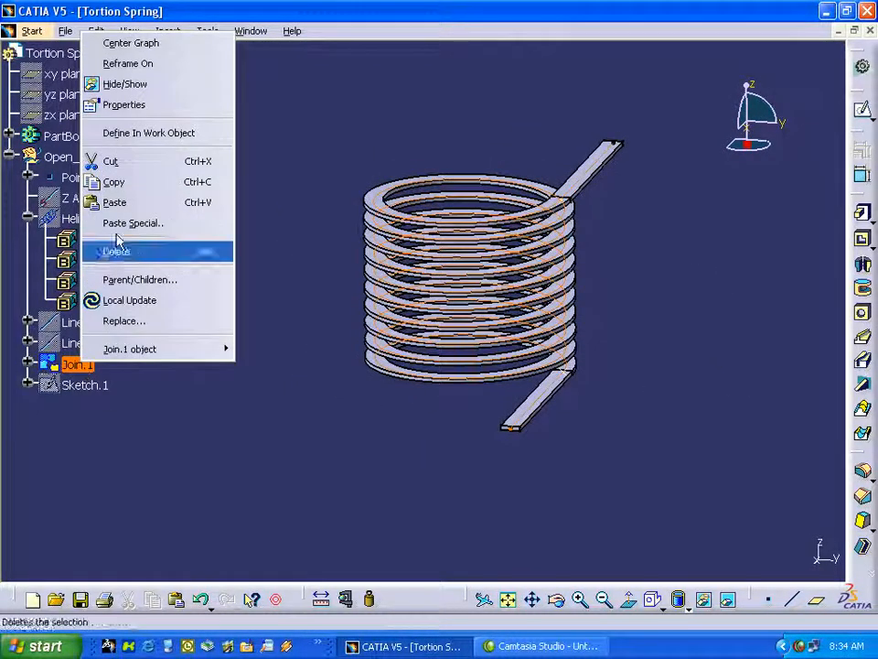
left_click(130, 85)
middle_click_drag(230, 457, 279, 468)
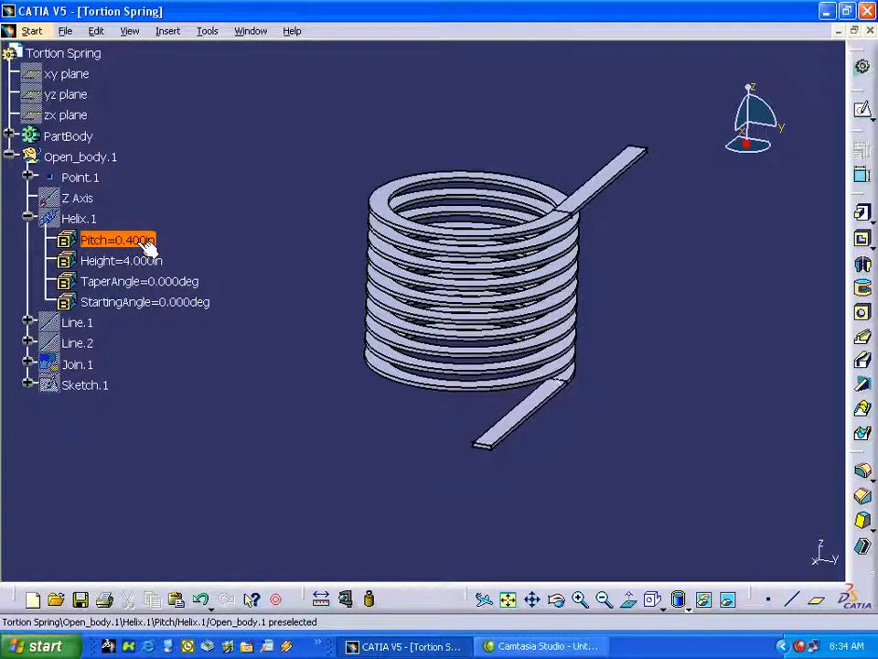
Set the helix's pitch to 0.2 in and update the spring.
double_click(144, 242)
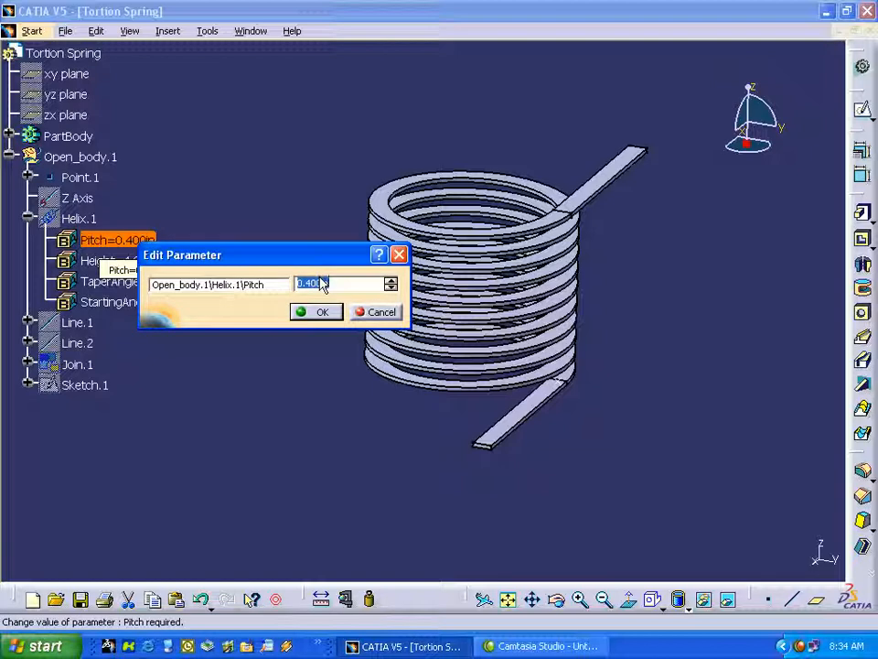
type("0.2")
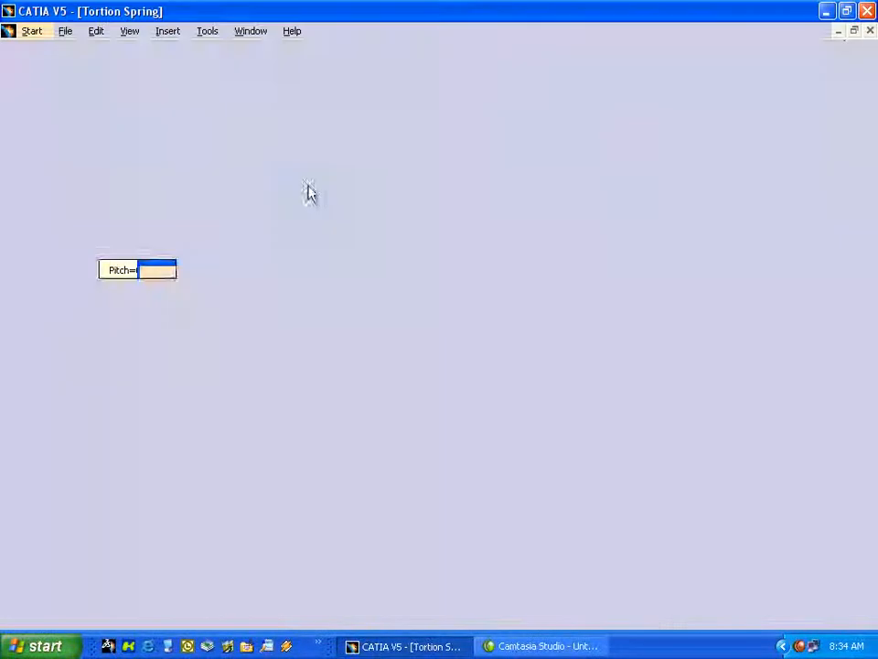
middle_click_drag(349, 448, 230, 366)
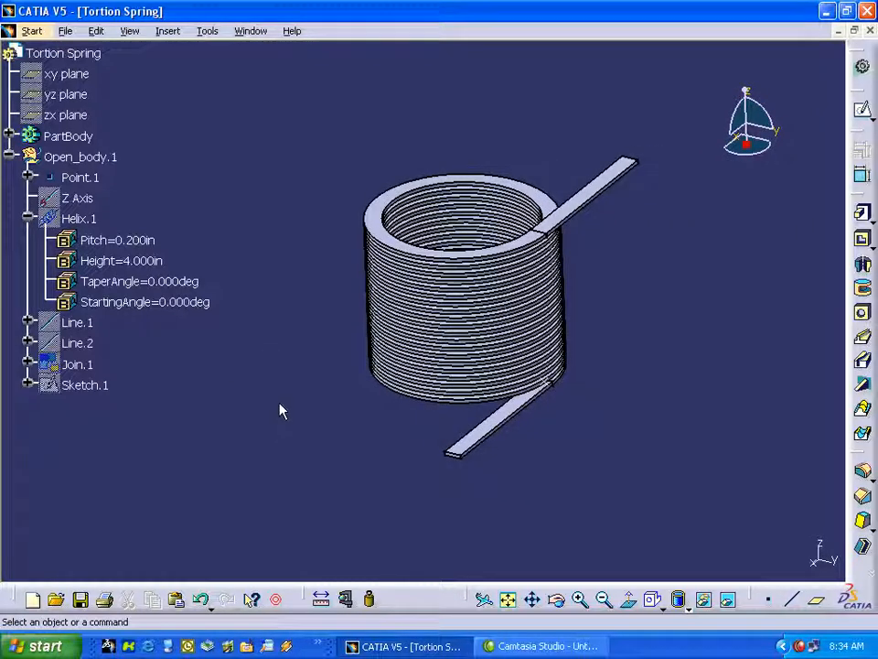
middle_click_drag(288, 398, 288, 417)
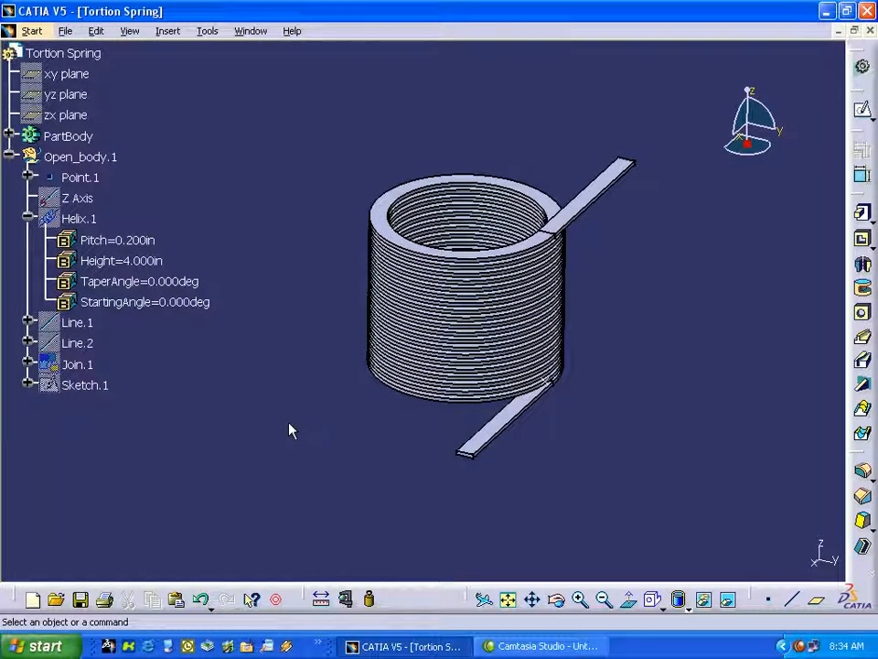